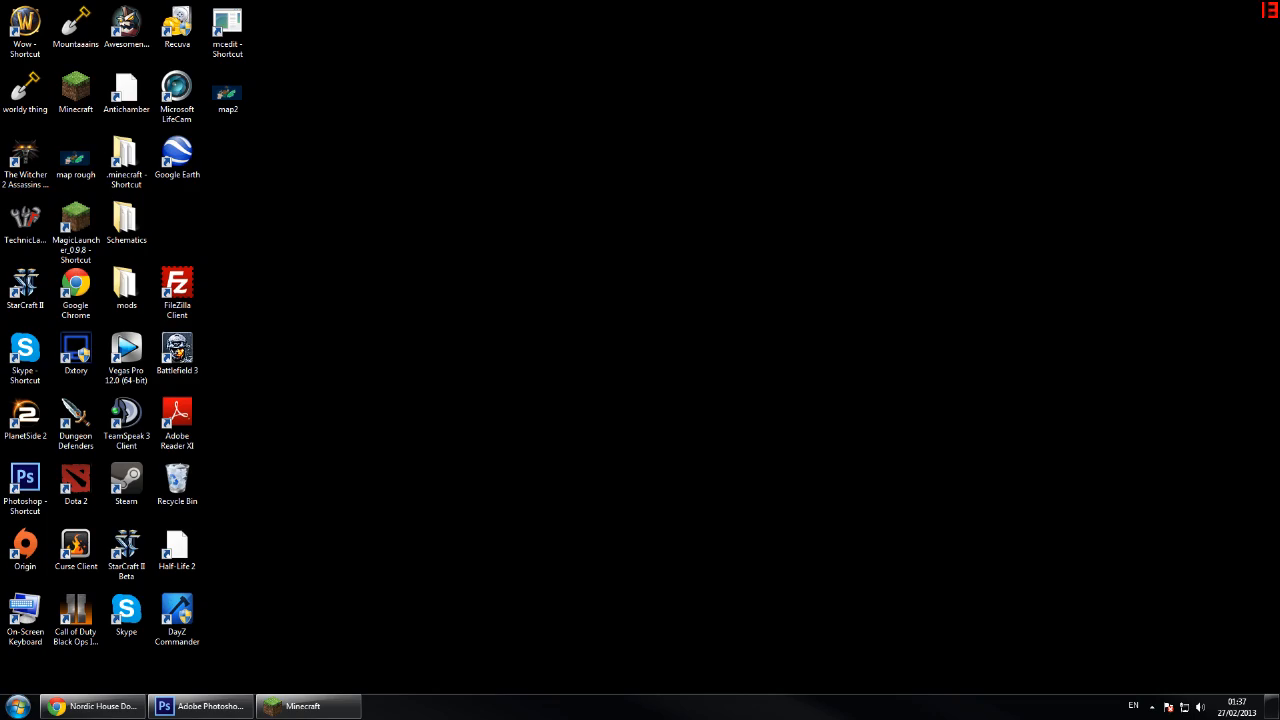
# Step: Switch to Minecraft, resume the game with the on-screen interface hidden, and line up a view including the cliff-top house
pyautogui.click(645, 220)
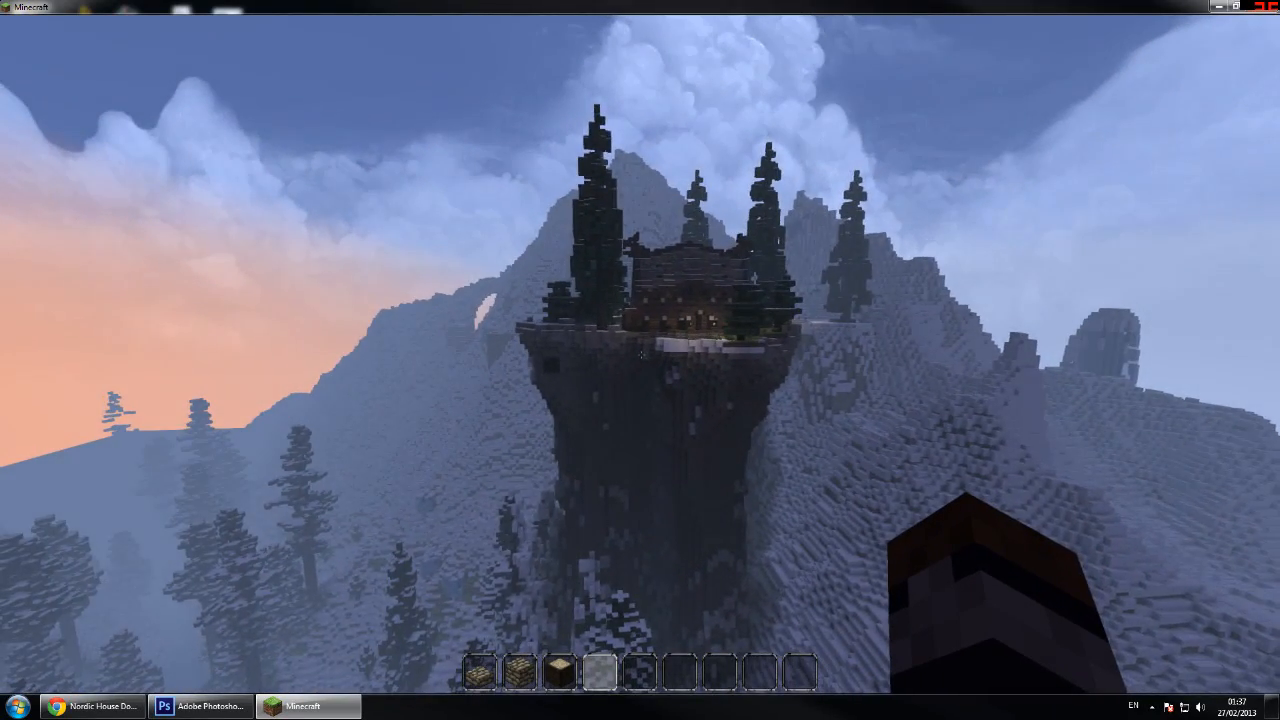
pyautogui.press('F1')
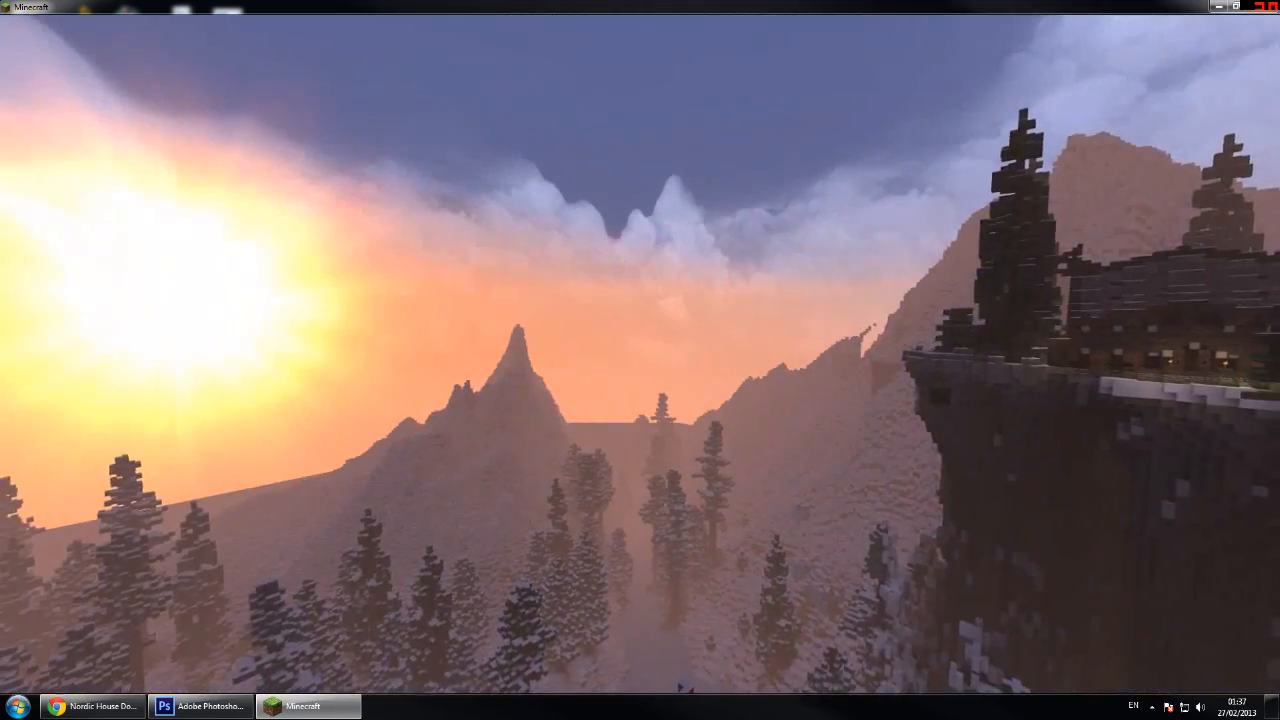
pyautogui.press('s')
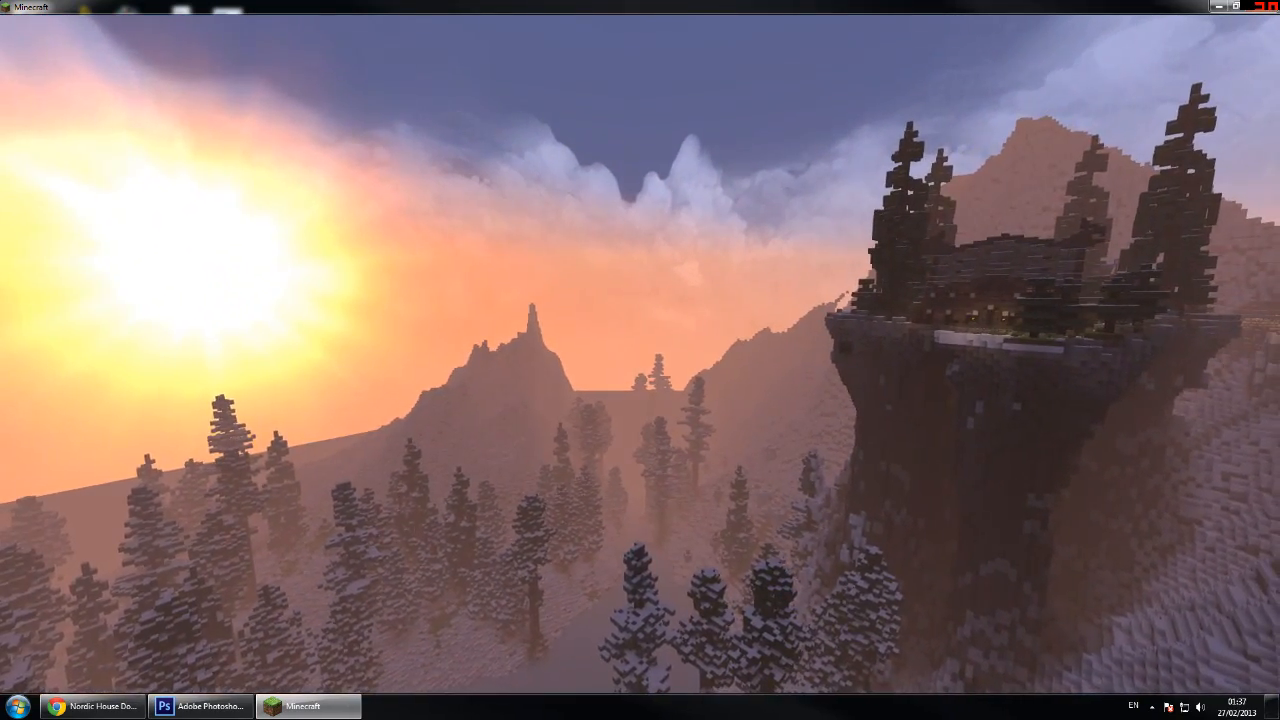
pyautogui.press('w')
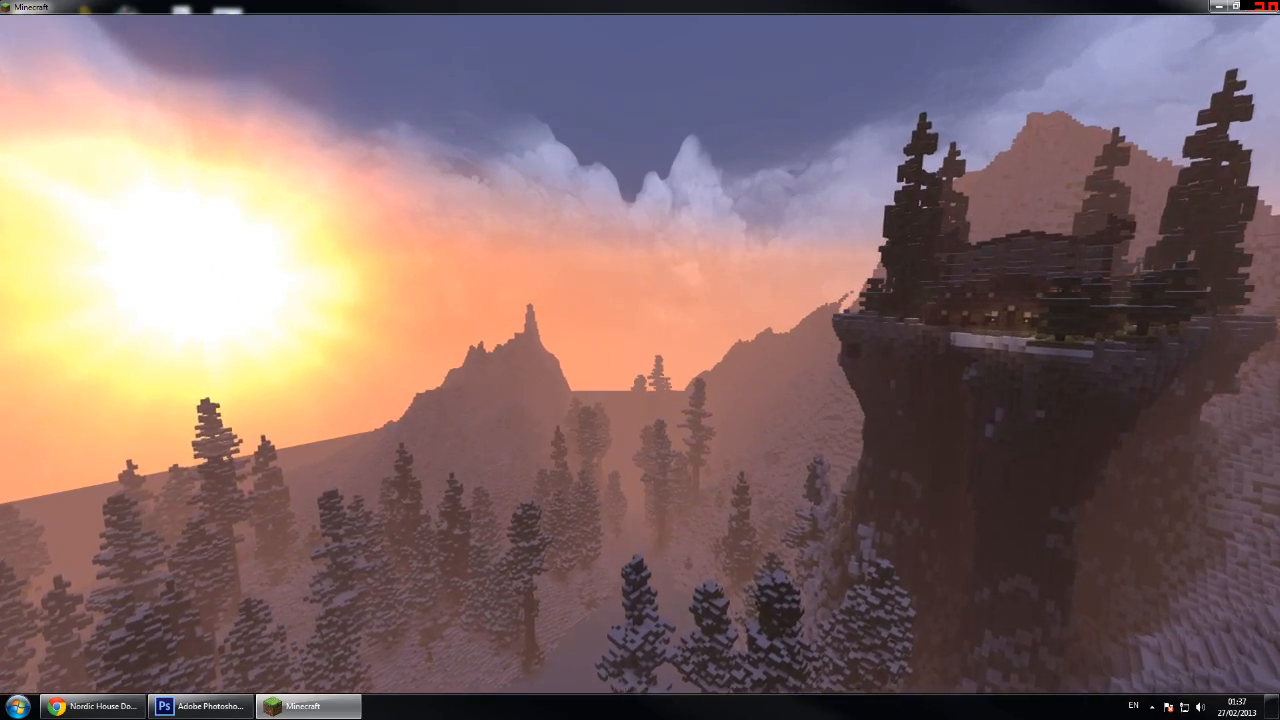
# Step: Change the world's time to daytime with the /day command
pyautogui.press('/')
pyautogui.write('day')
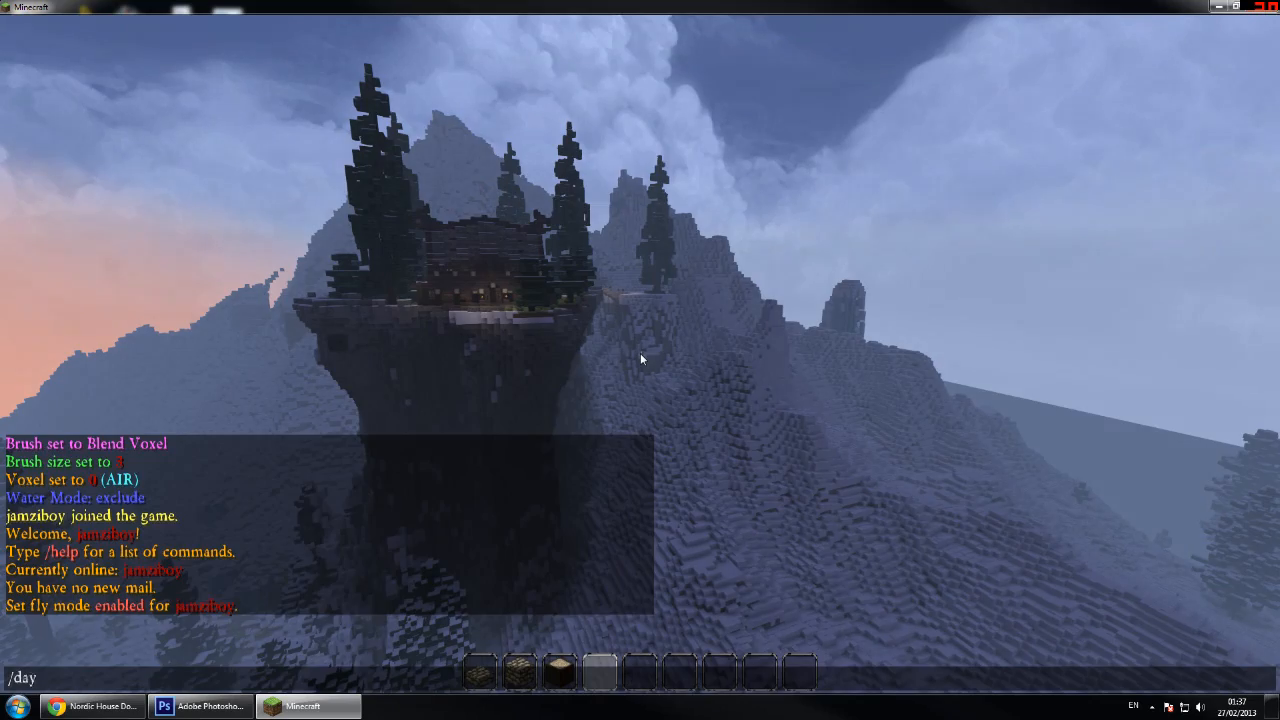
pyautogui.press('Return')
# Step: Fly closer to frame the cliff-top house against the snowy mountains, with open sky beside it, and capture a screenshot
pyautogui.press('d')
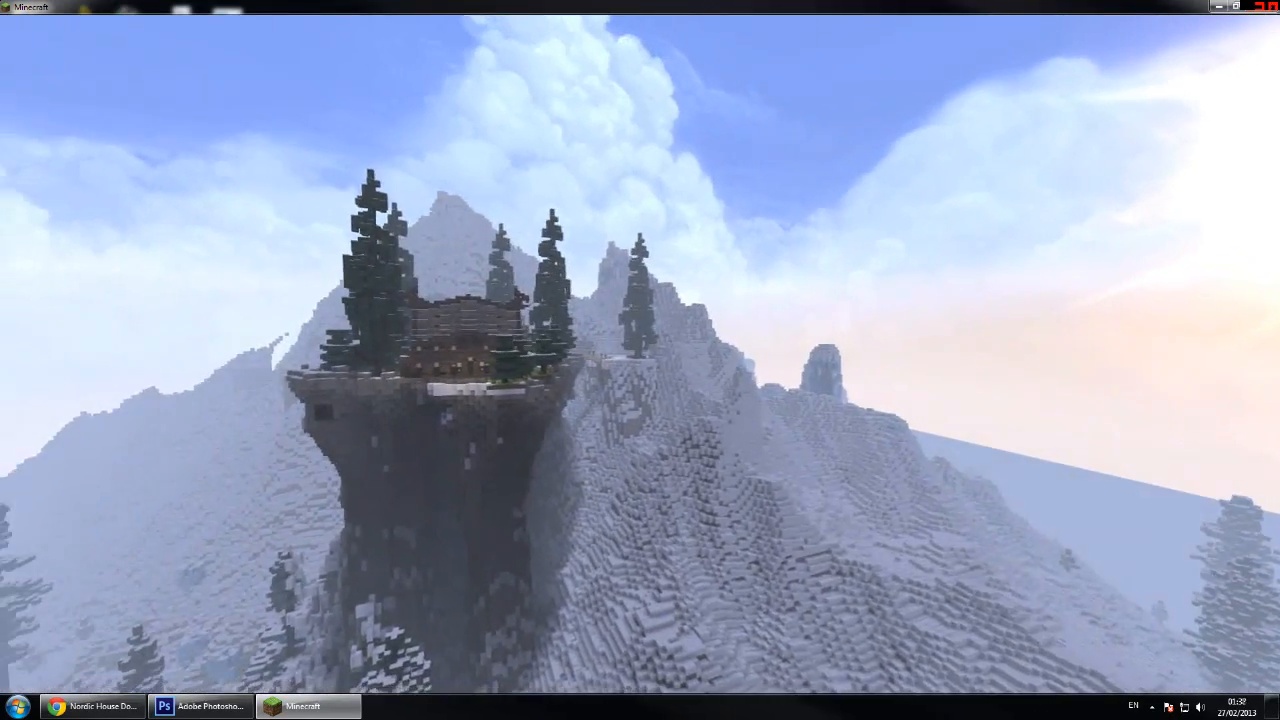
pyautogui.press('w')
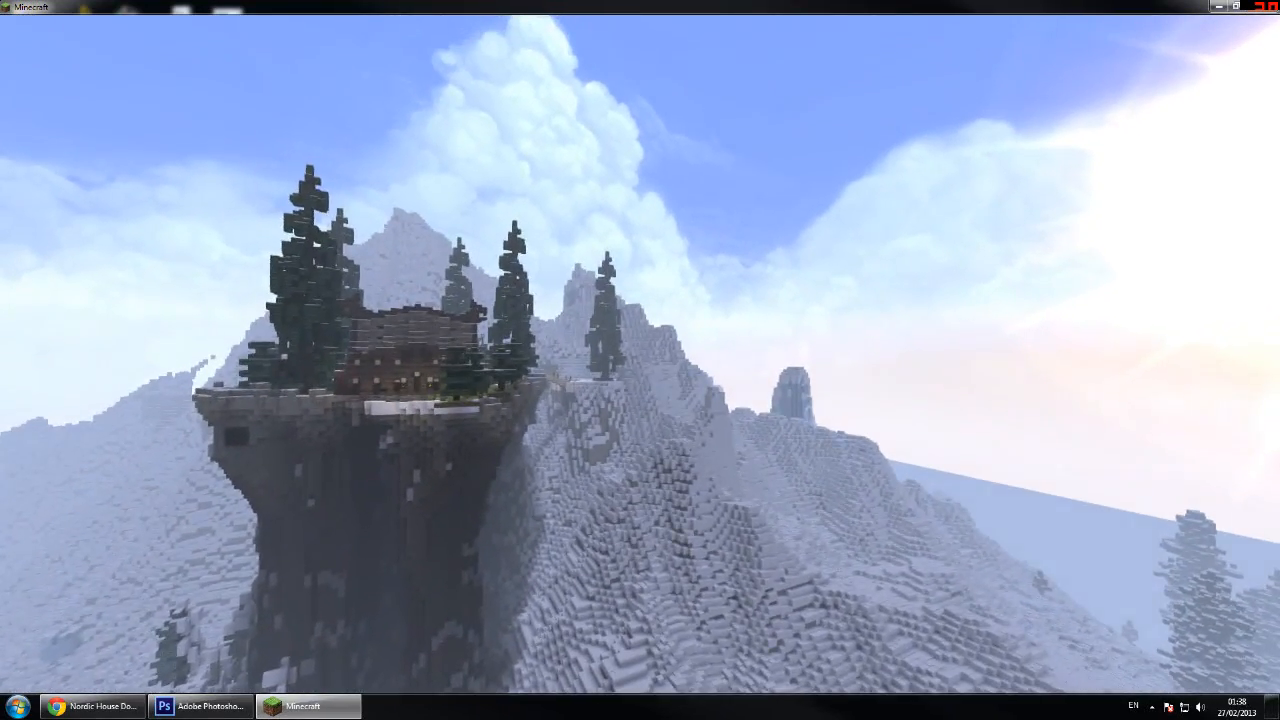
pyautogui.press('w')
pyautogui.press('w')
pyautogui.press('a')
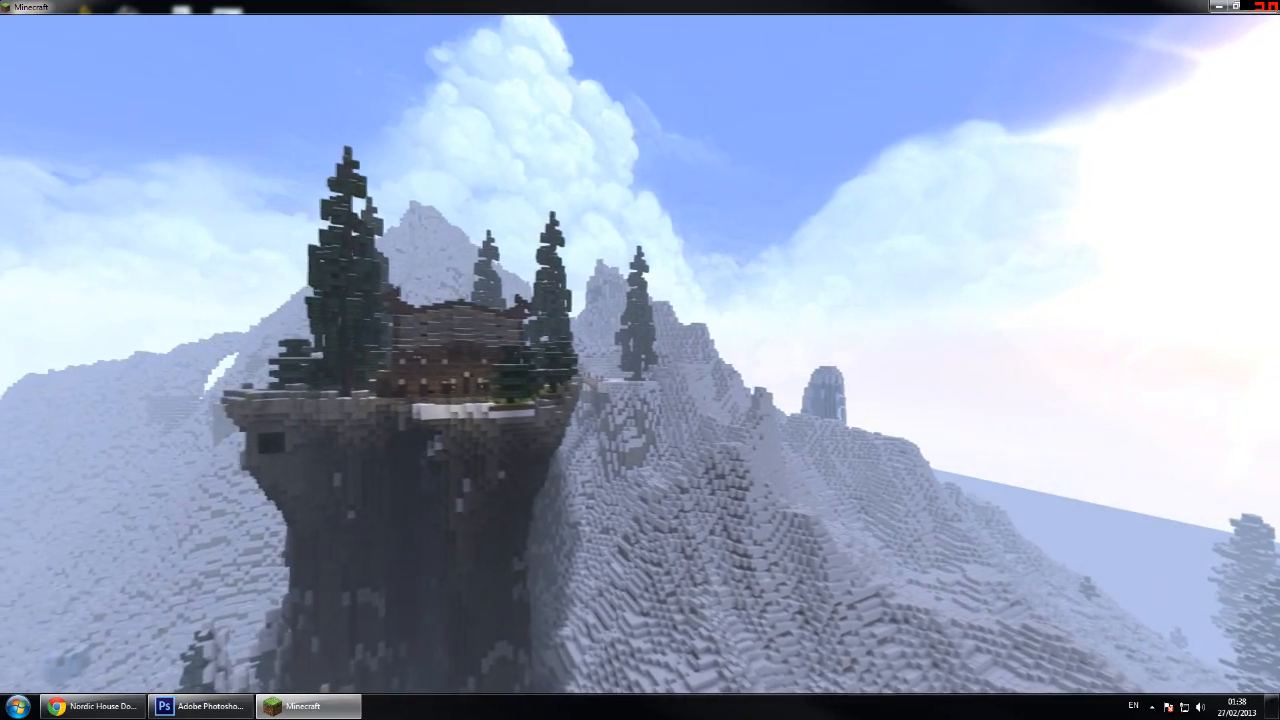
pyautogui.press('w')
pyautogui.press('a')
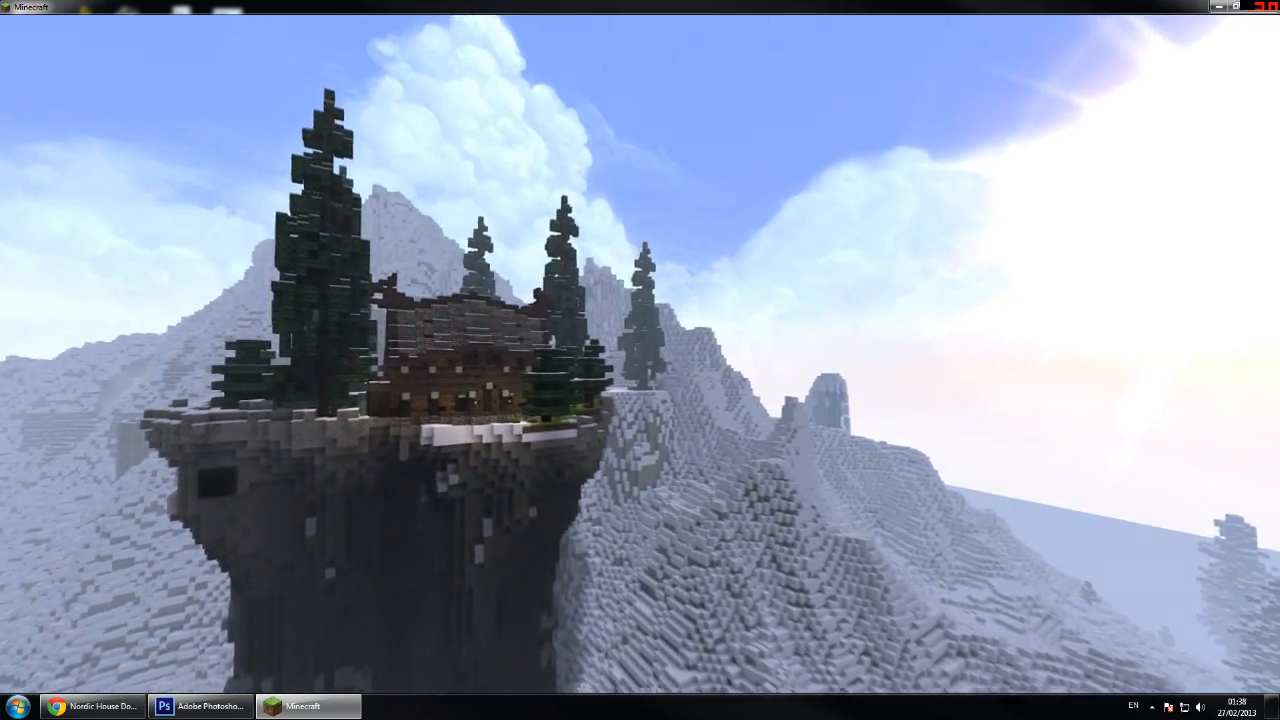
pyautogui.press('w')
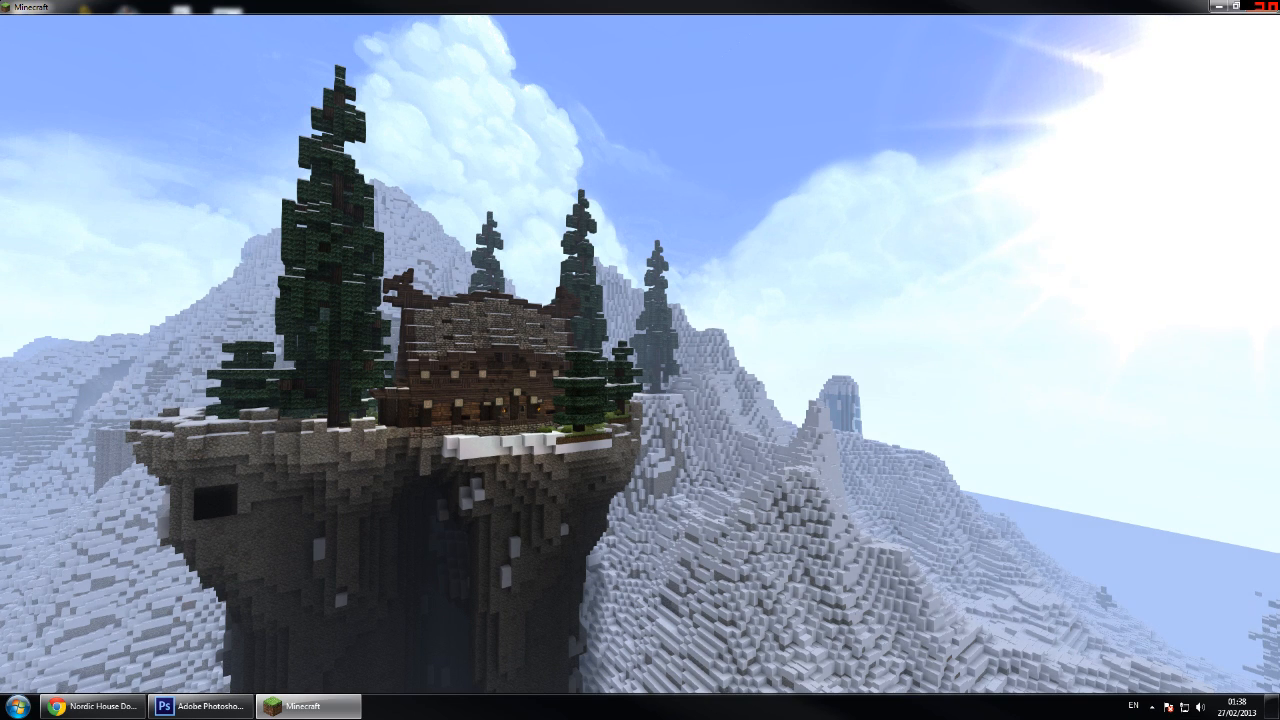
# Step: Disconnect from the server and close Minecraft
pyautogui.press('Escape')
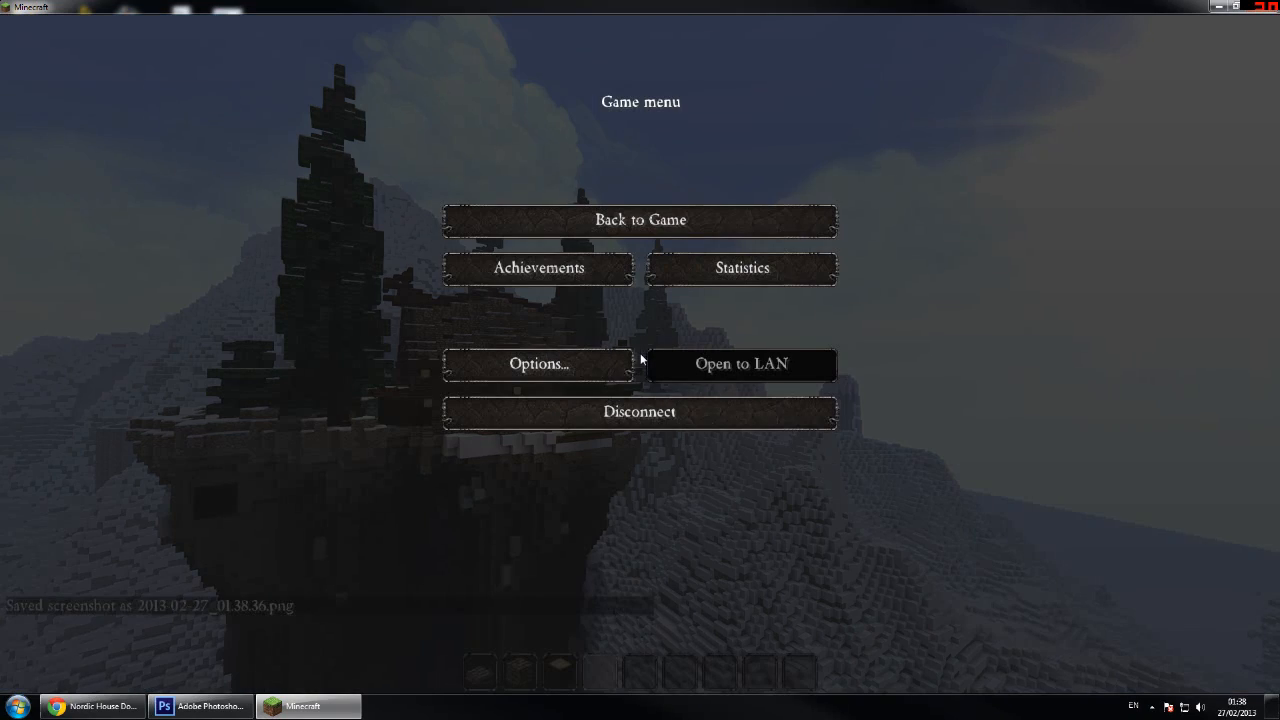
pyautogui.click(645, 421)
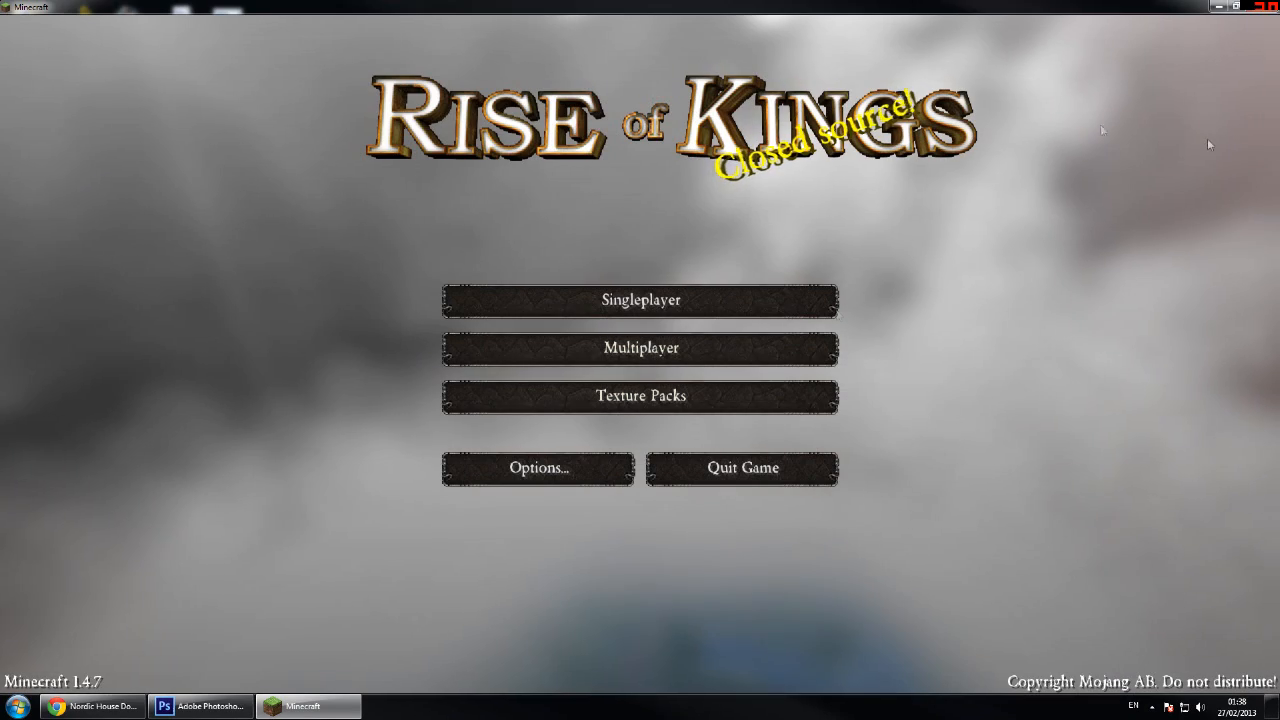
pyautogui.click(1261, 8)
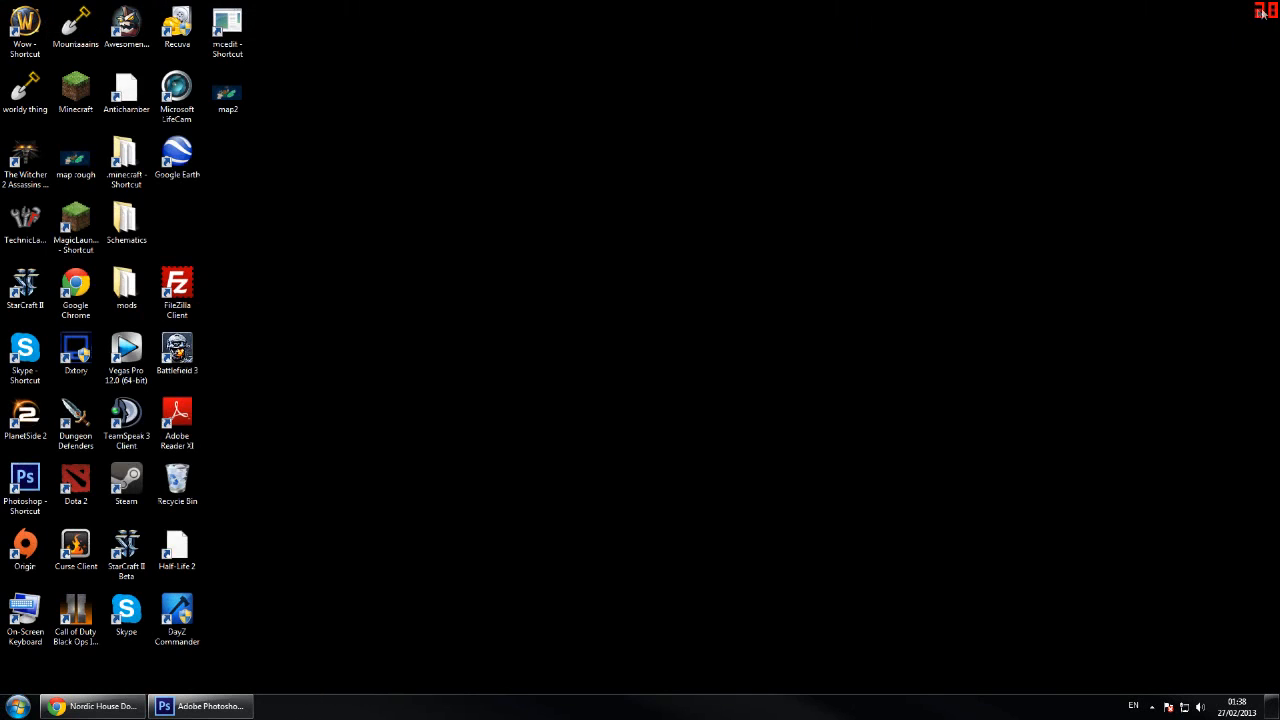
# Step: Switch to Photoshop and open the recent file icy1.psd
pyautogui.click(201, 706)
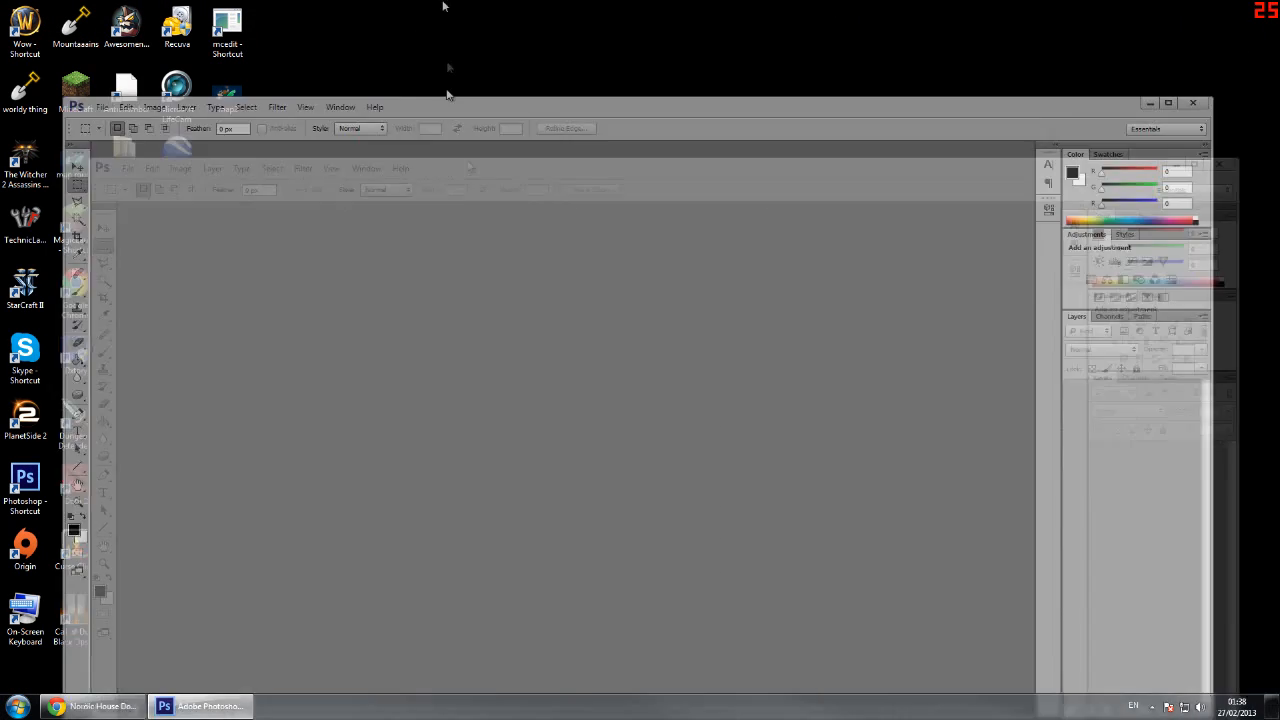
pyautogui.click(37, 9)
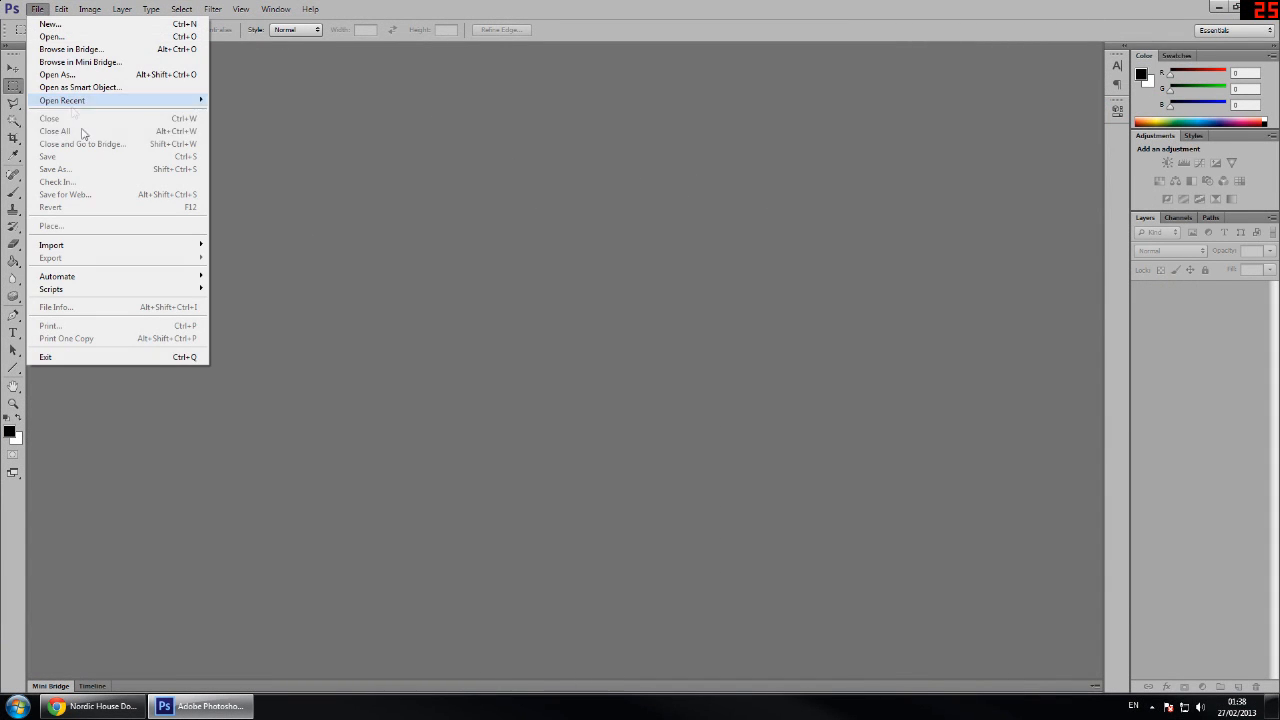
pyautogui.moveTo(107, 109)
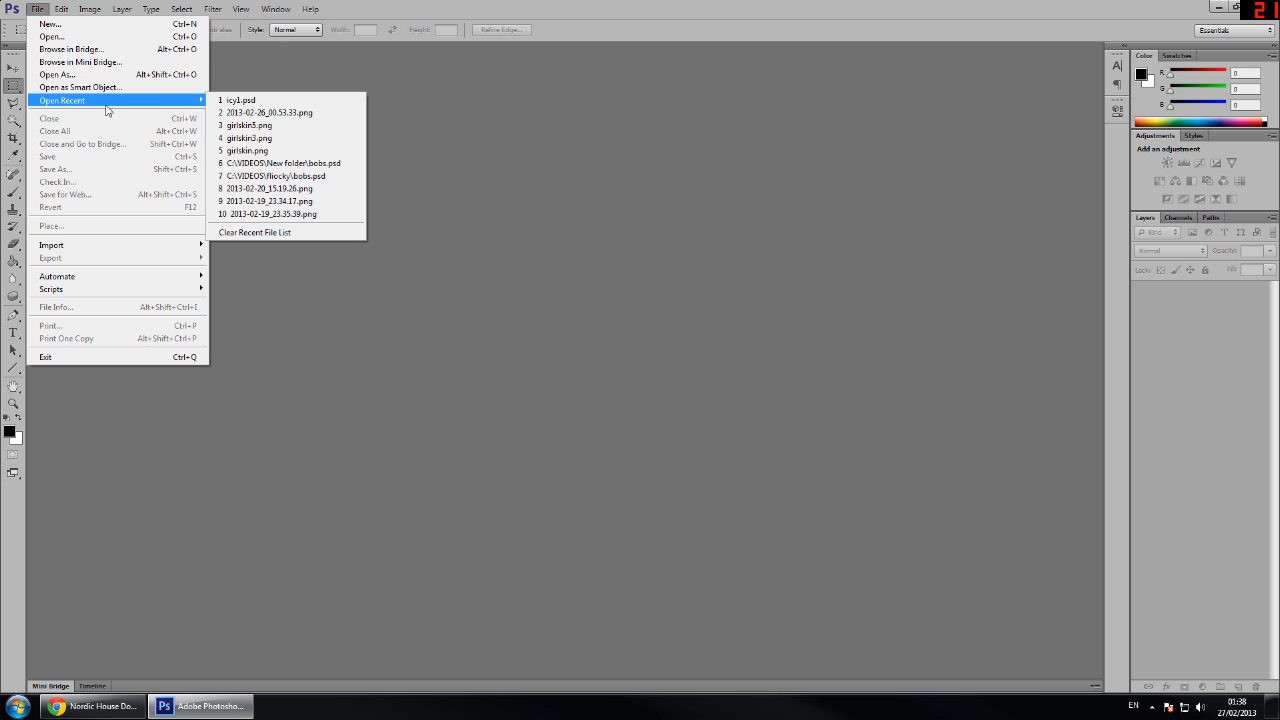
pyautogui.click(260, 101)
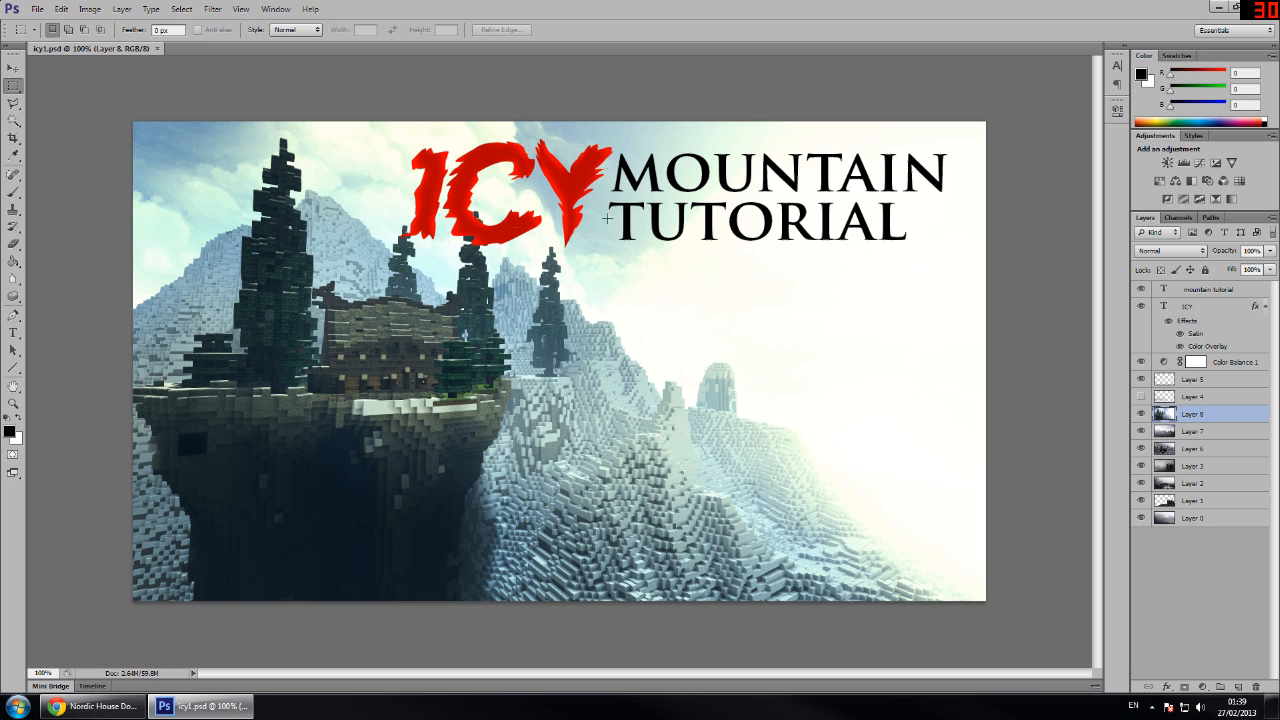
# Step: Create a new document 1280 pixels wide and 720 pixels high with a white background
pyautogui.click(37, 9)
pyautogui.click(45, 21)
pyautogui.press('Tab')
pyautogui.press('Tab')
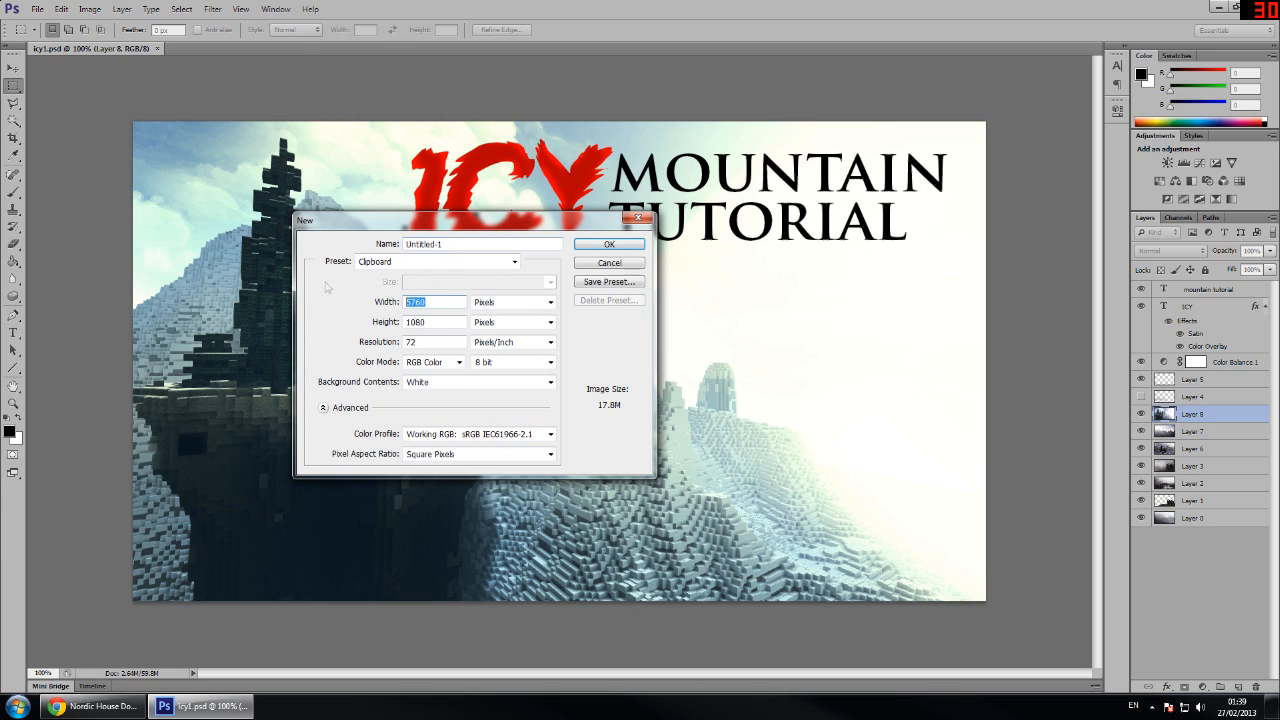
pyautogui.write('1280')
pyautogui.press('Tab')
pyautogui.press('Tab')
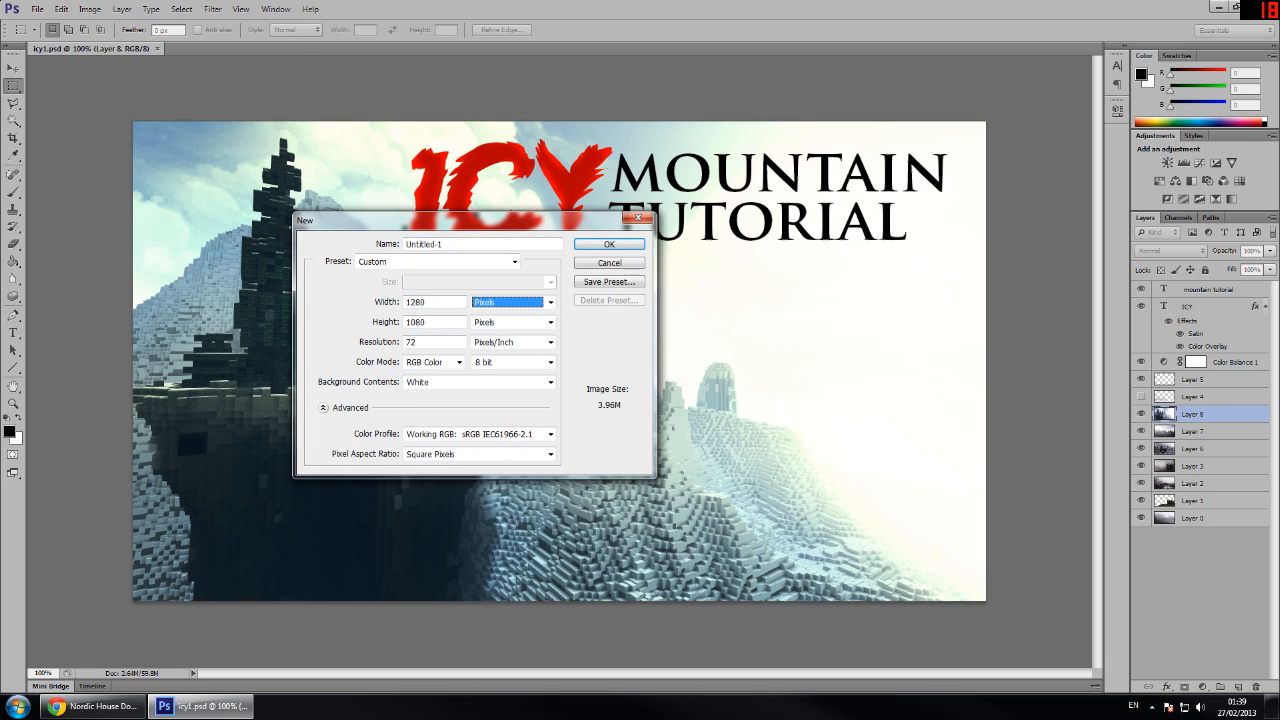
pyautogui.write('720')
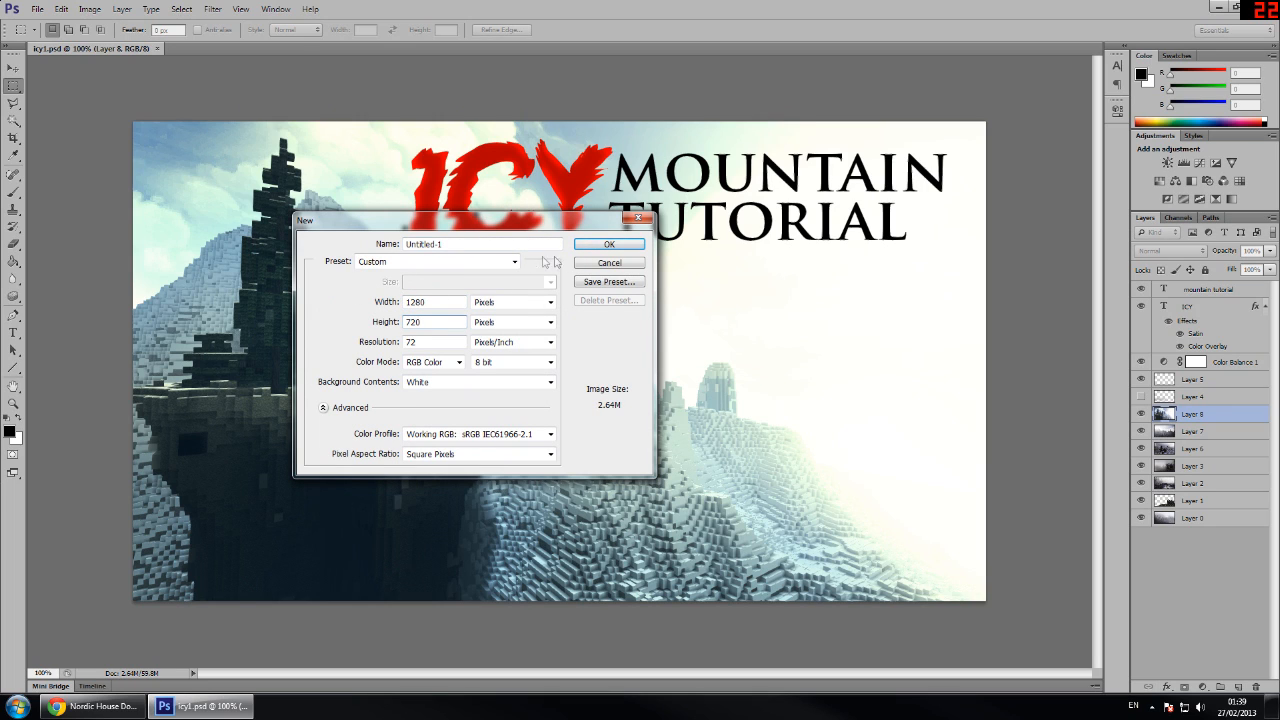
pyautogui.click(513, 261)
pyautogui.click(513, 261)
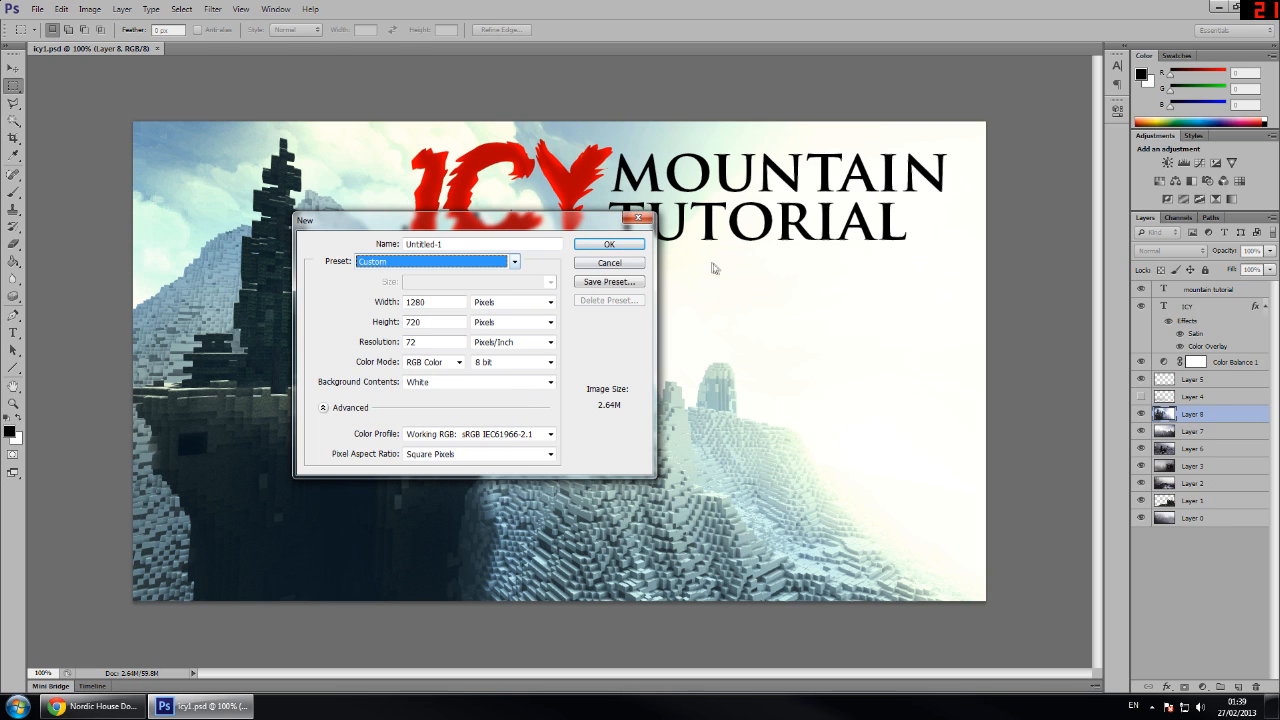
pyautogui.click(609, 246)
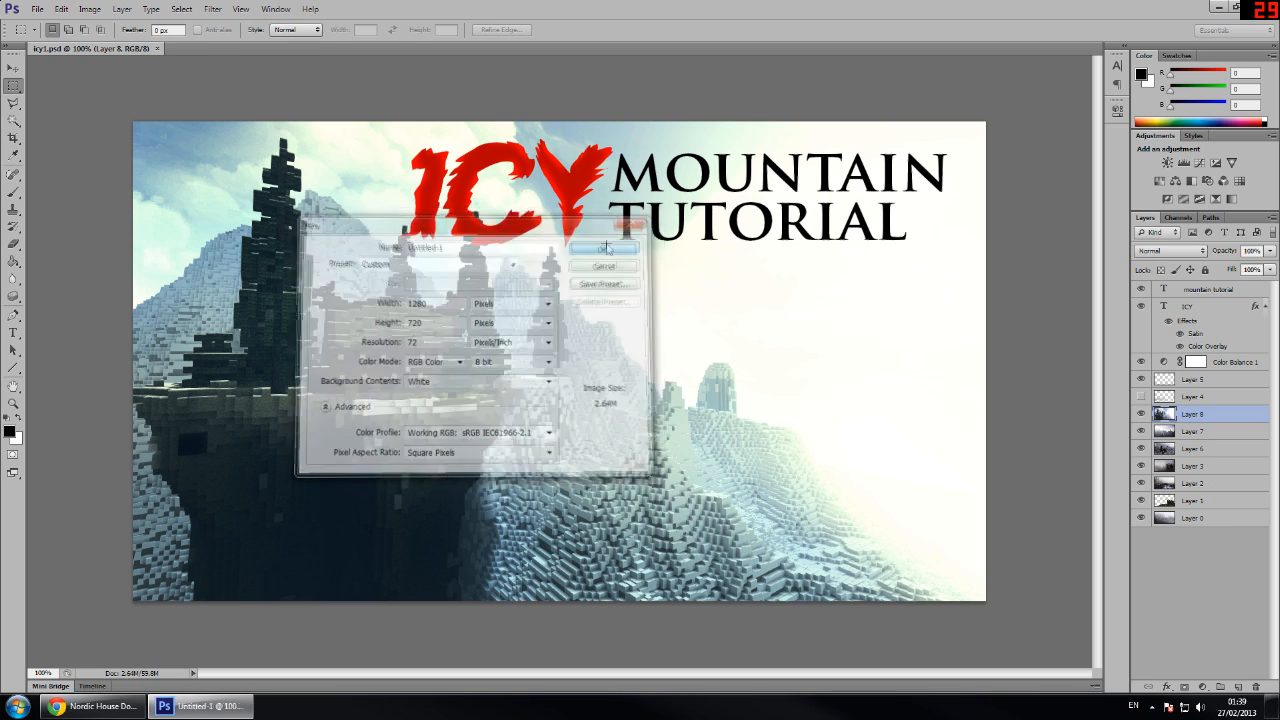
# Step: Place the captured Minecraft view on a new layer and move it so the cliff-top house is on the canvas
pyautogui.hotkey('ctrl', 'shift', 'alt', 'n')
pyautogui.hotkey('alt', 'BackSpace')
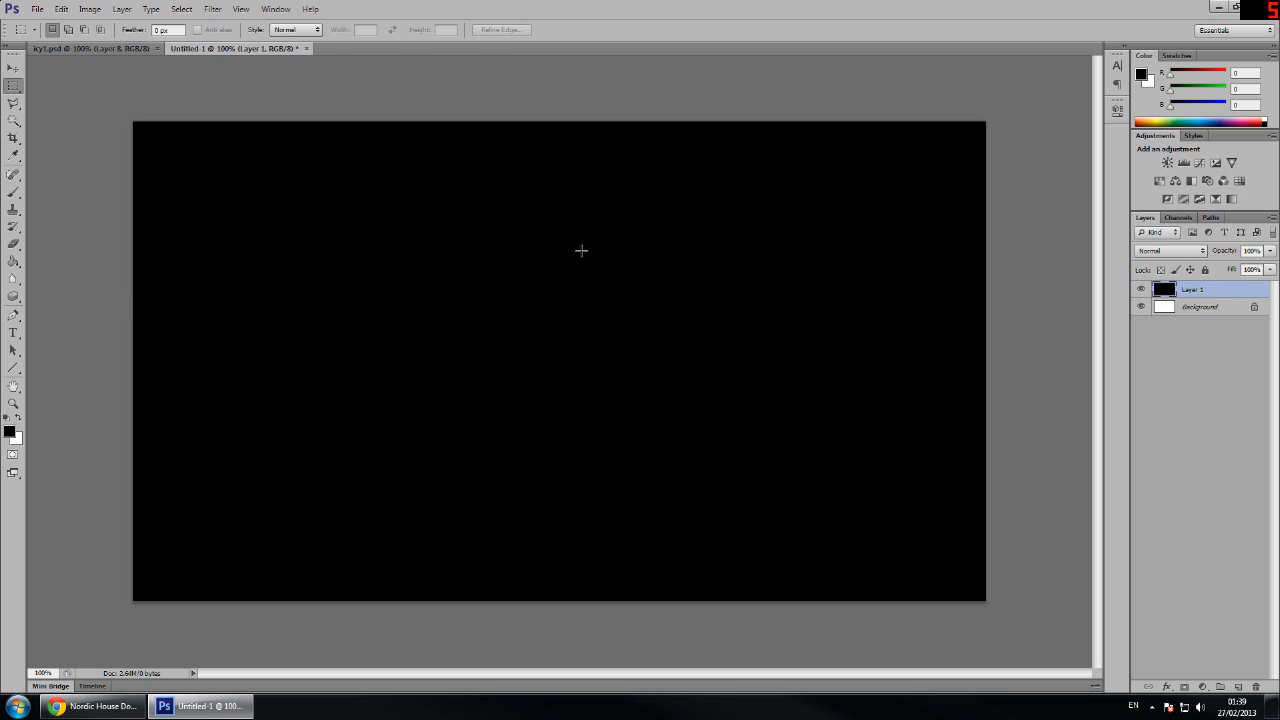
pyautogui.press('v')
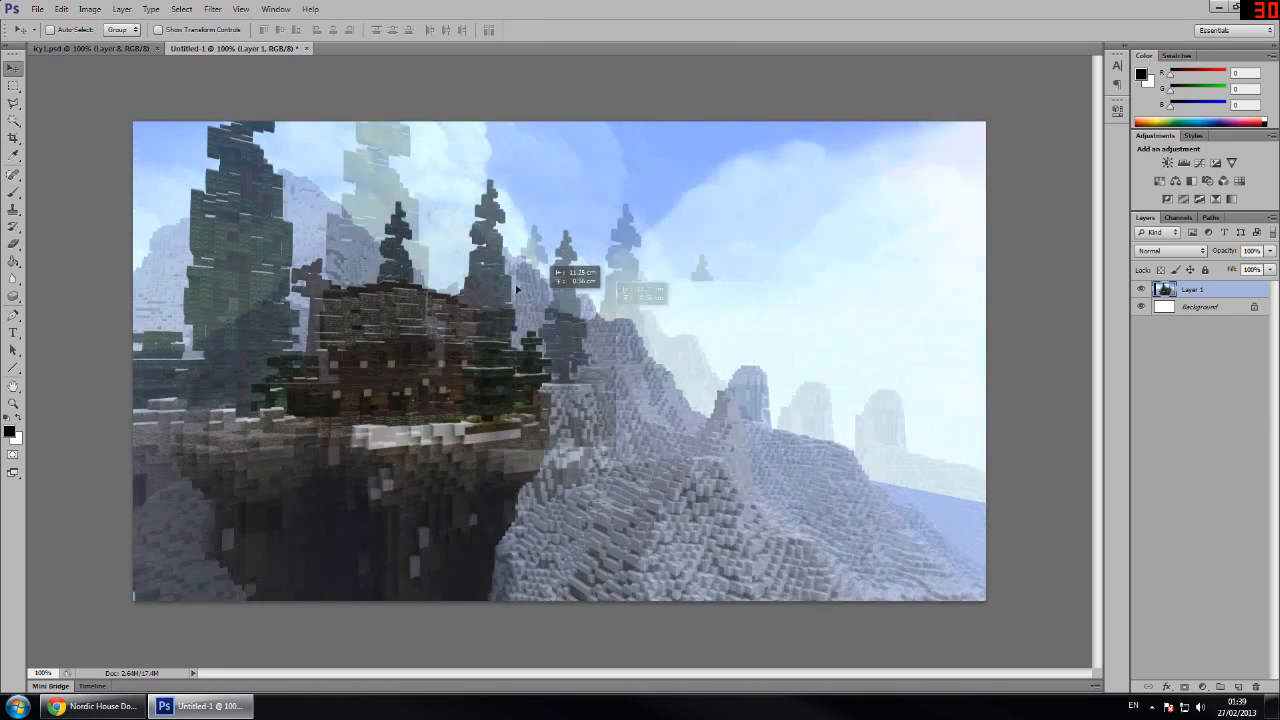
pyautogui.moveTo(517, 289); pyautogui.dragTo(527, 254)
pyautogui.scroll(-3, 583, 303)
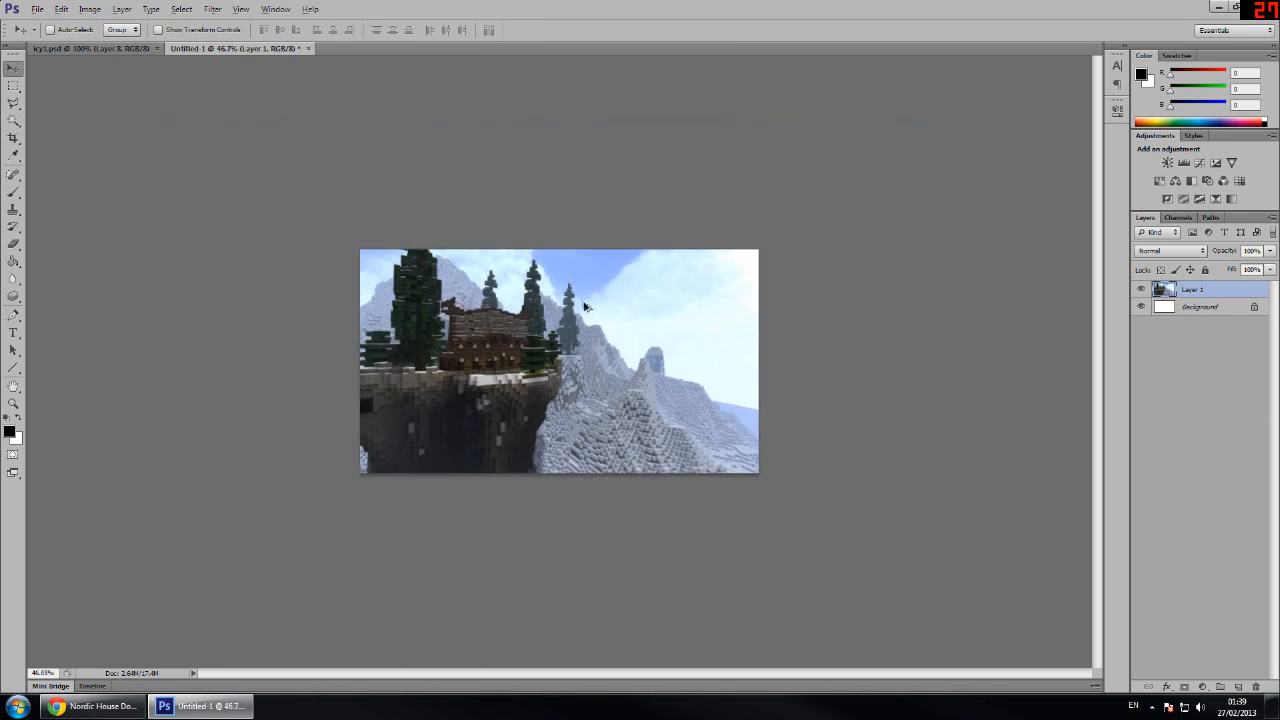
# Step: Scale the Minecraft image down with Free Transform and reposition it to fill the canvas
pyautogui.hotkey('ctrl', 't')
pyautogui.scroll(-3, 799, 386)
pyautogui.scroll(-1, 800, 389)
pyautogui.moveTo(818, 405); pyautogui.dragTo(714, 386)
pyautogui.scroll(3, 716, 363)
pyautogui.moveTo(491, 343); pyautogui.dragTo(596, 383)
pyautogui.scroll(3, 684, 379)
pyautogui.press('Return')
pyautogui.scroll(3, 592, 376)
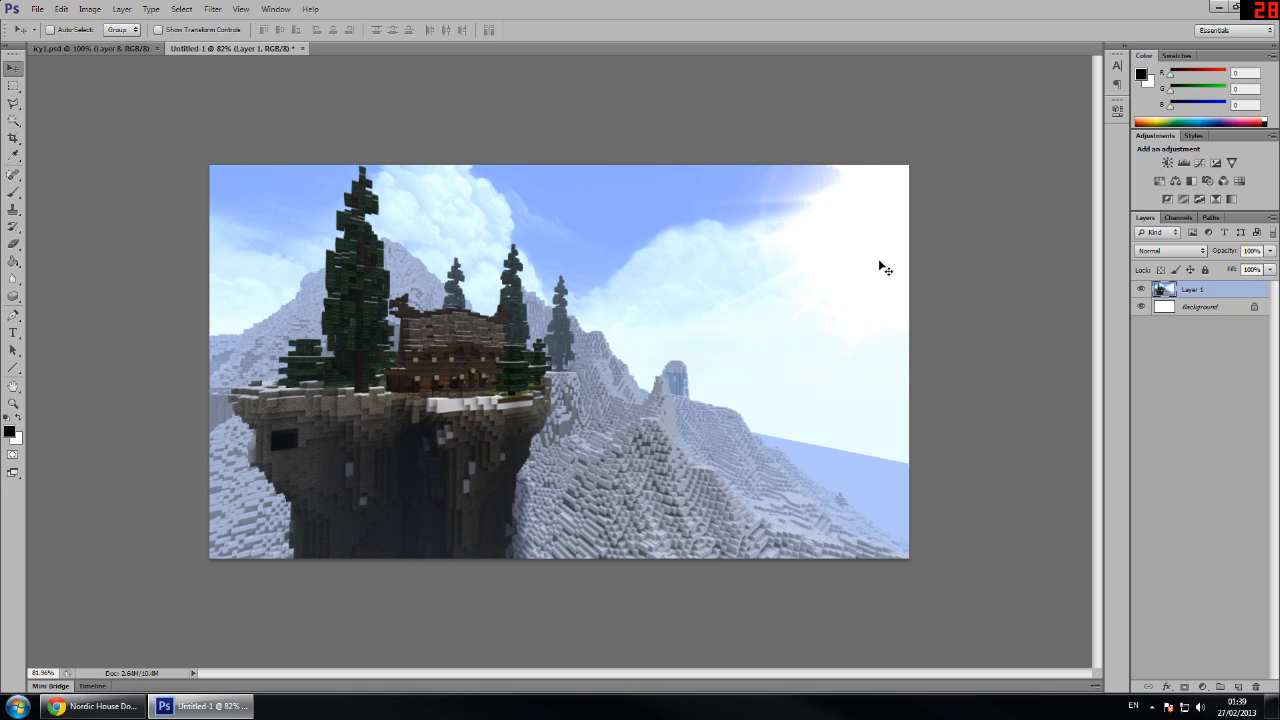
# Step: Add the text "ICY" in the Grumpy Cat font on a new layer and move it into the sky above the trees
pyautogui.click(1238, 687)
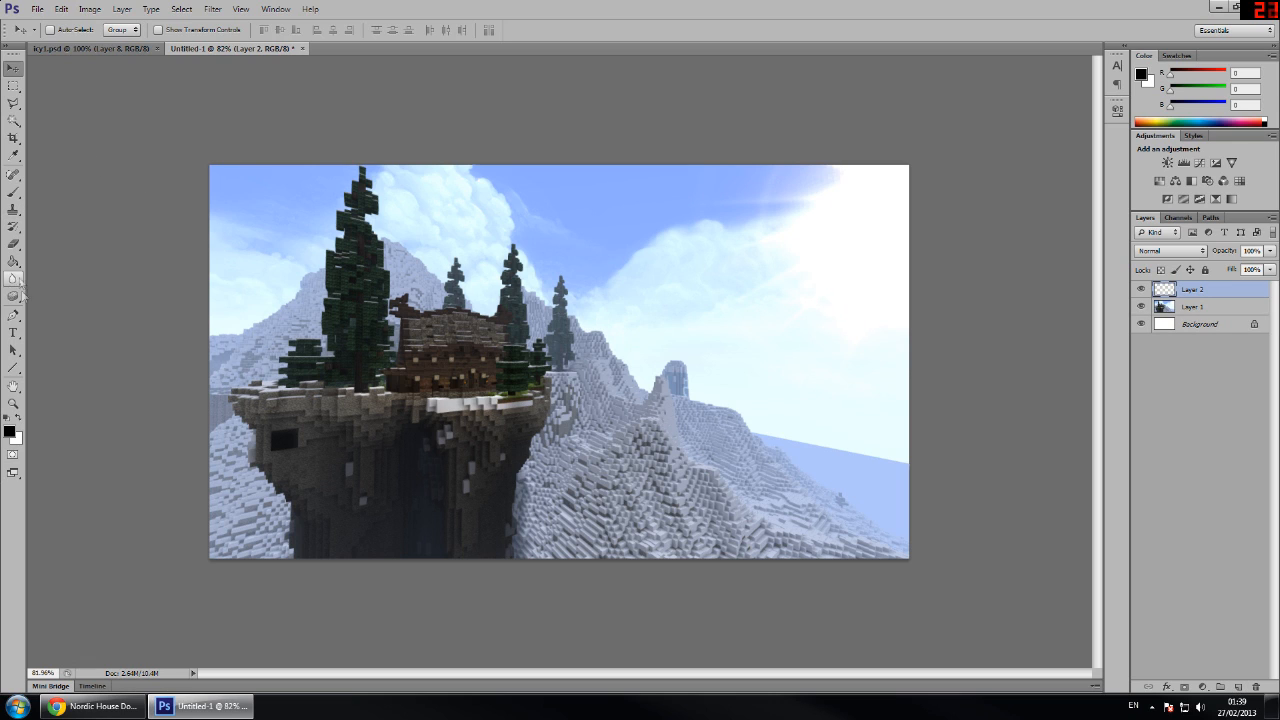
pyautogui.click(13, 332)
pyautogui.click(494, 257)
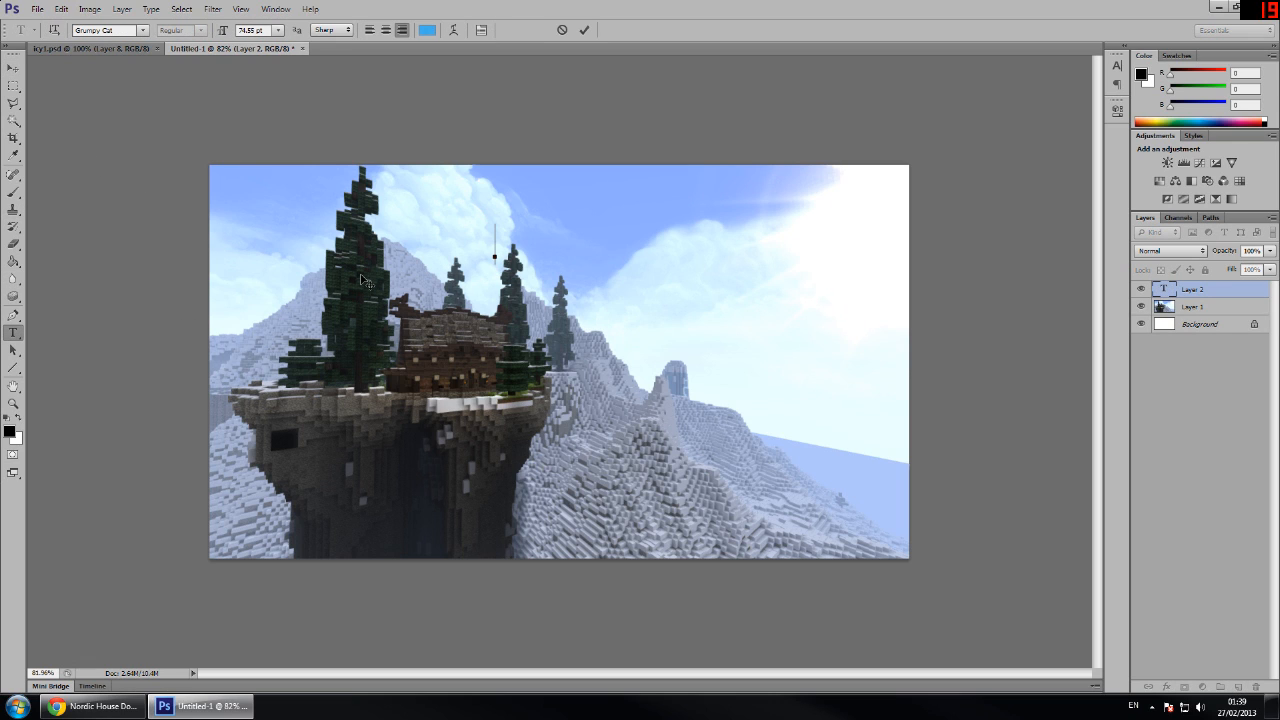
pyautogui.write('ICY')
pyautogui.moveTo(416, 295); pyautogui.dragTo(471, 267)
pyautogui.click(1117, 65)
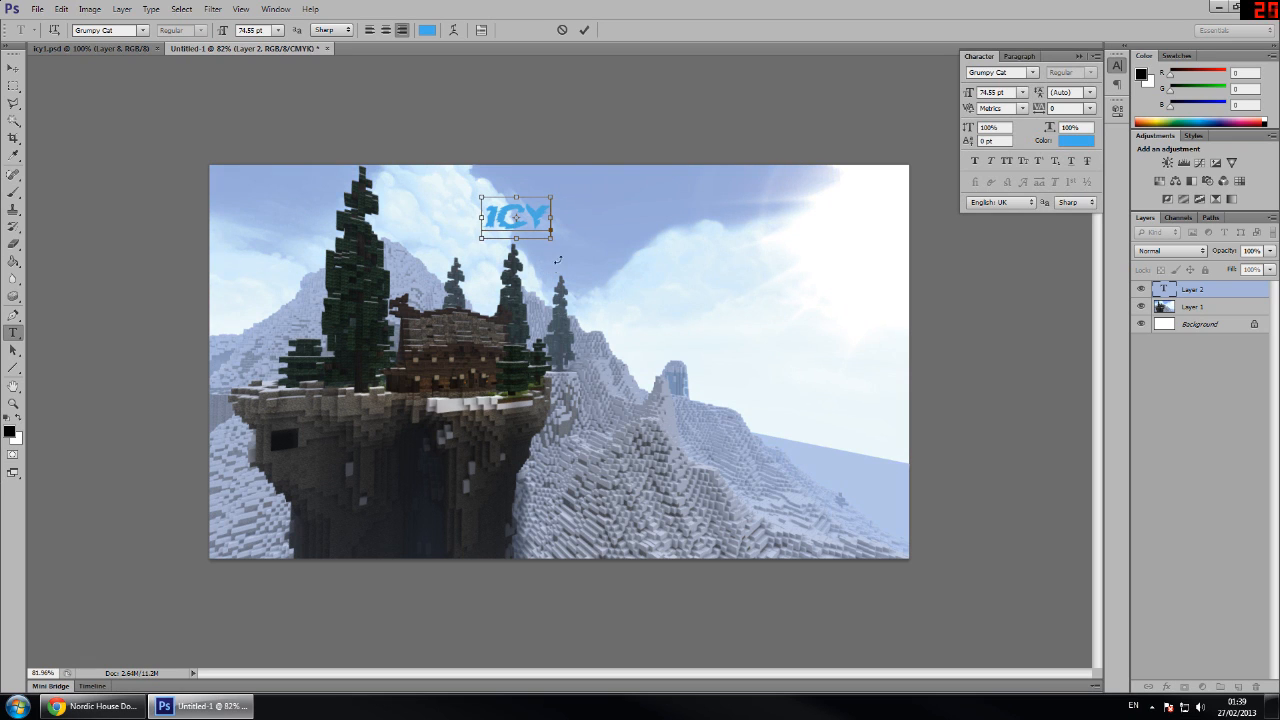
pyautogui.click(1079, 57)
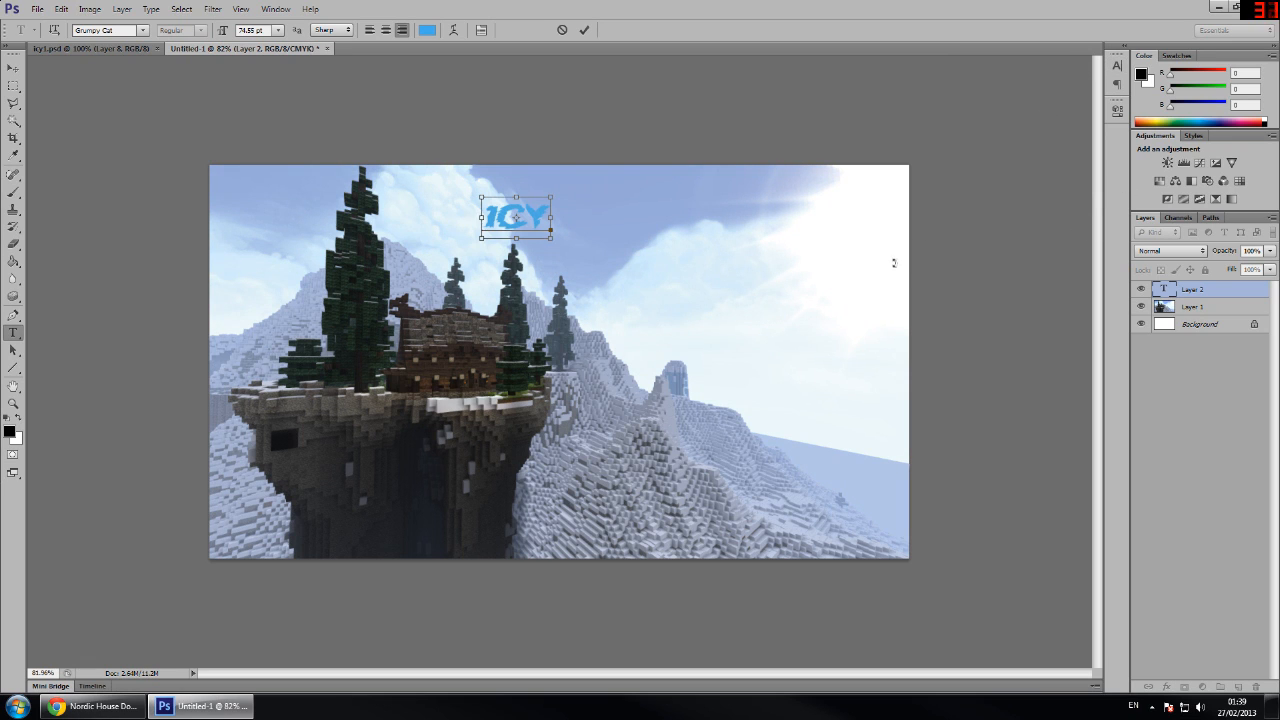
pyautogui.hotkey('ctrl', 'y')
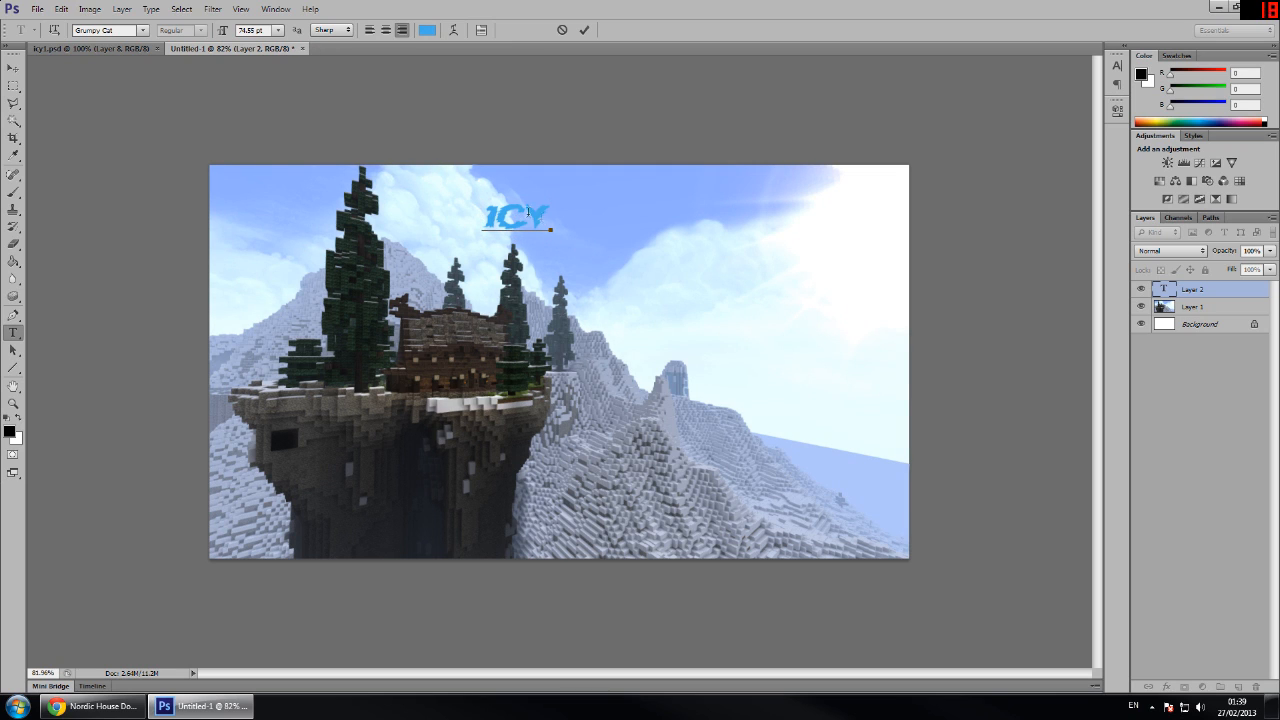
# Step: Enlarge the "ICY" text to about 275 pt and position it in the sky above the house
pyautogui.hotkey('ctrl', 't')
pyautogui.press('ctrl')
pyautogui.moveTo(551, 235); pyautogui.dragTo(724, 350)
pyautogui.moveTo(780, 423); pyautogui.dragTo(751, 399)
# Step: Select the whole "ICY" text and set its colour to red
pyautogui.hotkey('ctrl', 'a')
pyautogui.click(426, 31)
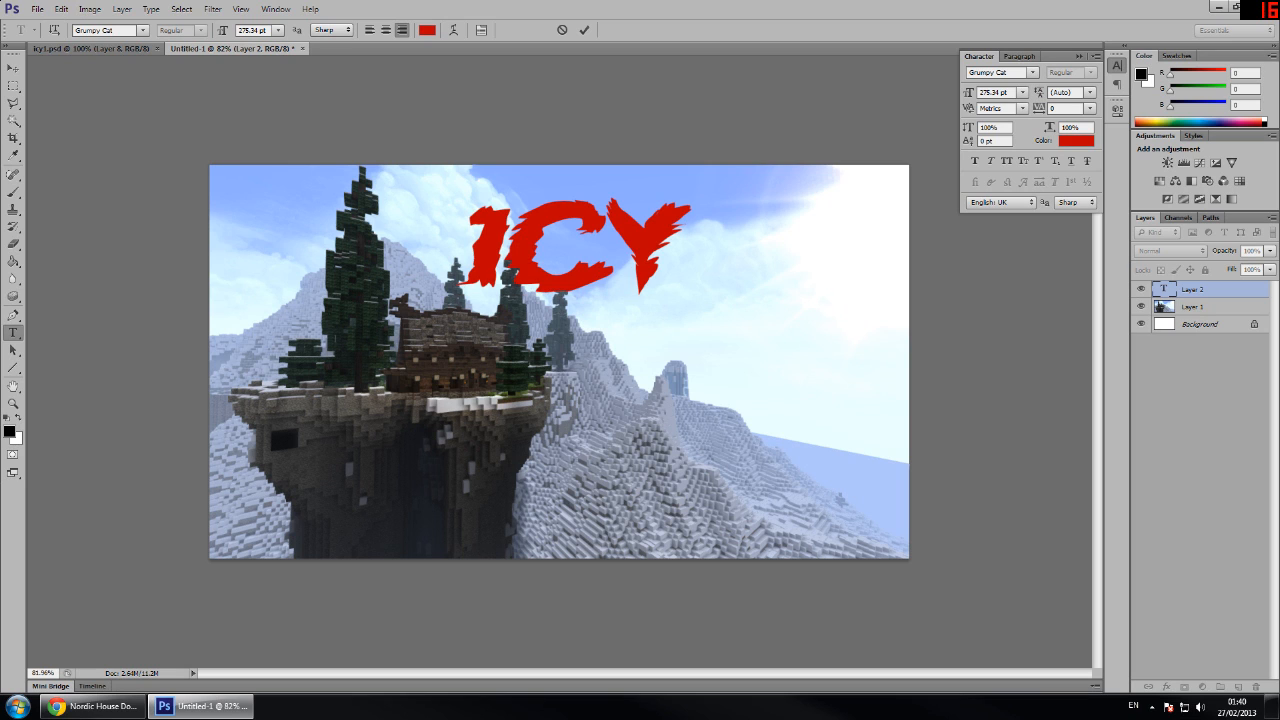
pyautogui.click(877, 304)
# Step: Add a Satin effect to the "ICY" text layer with Multiply blending and a low opacity
pyautogui.doubleClick(1219, 290)
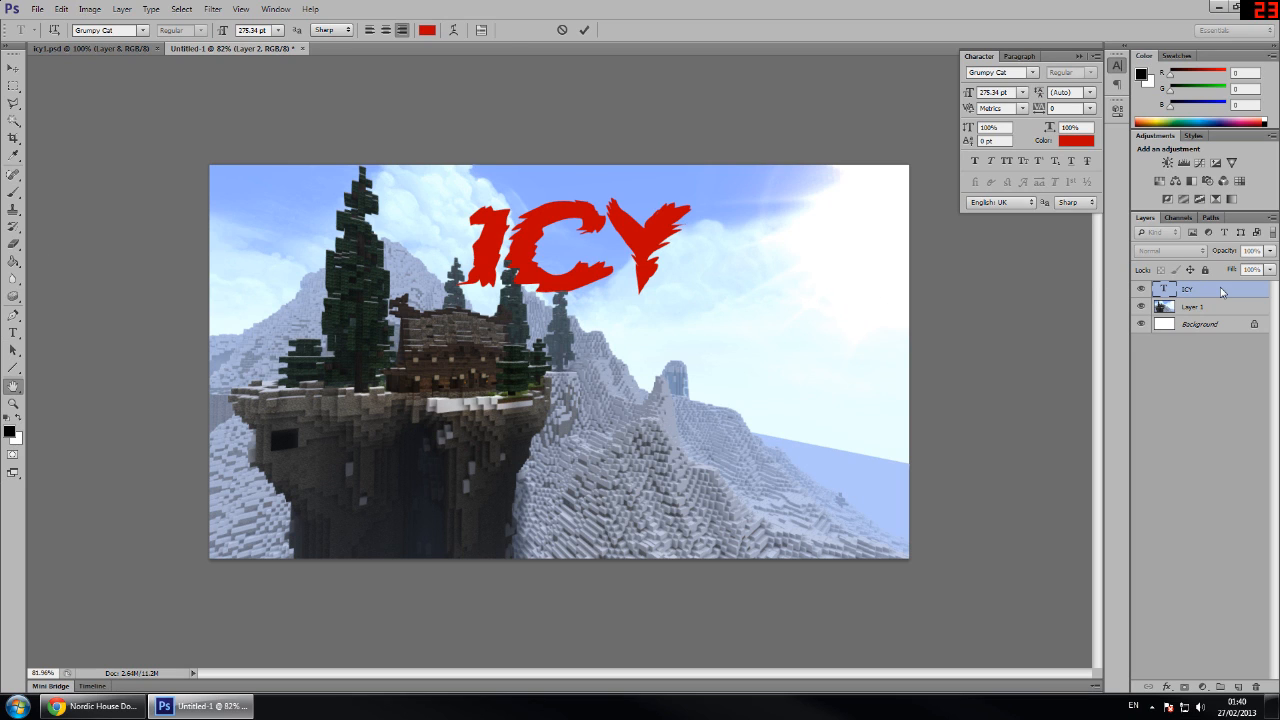
pyautogui.click(485, 340)
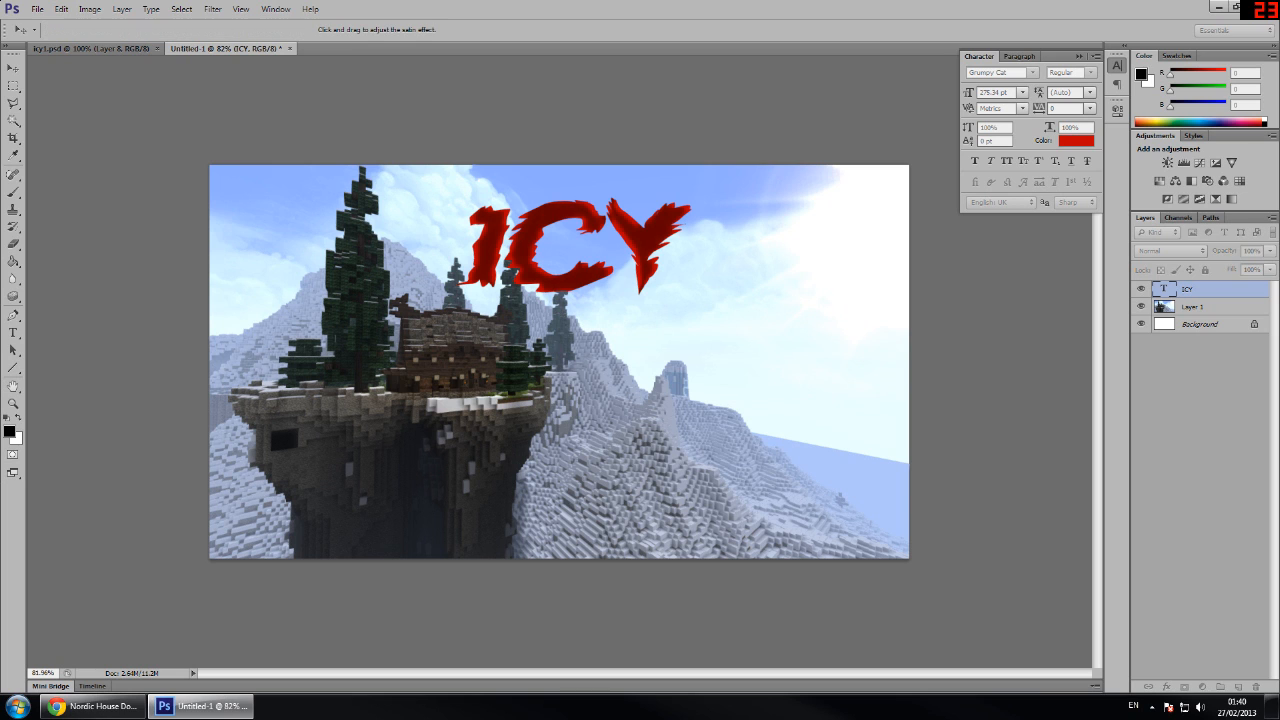
pyautogui.moveTo(597, 197); pyautogui.dragTo(976, 248)
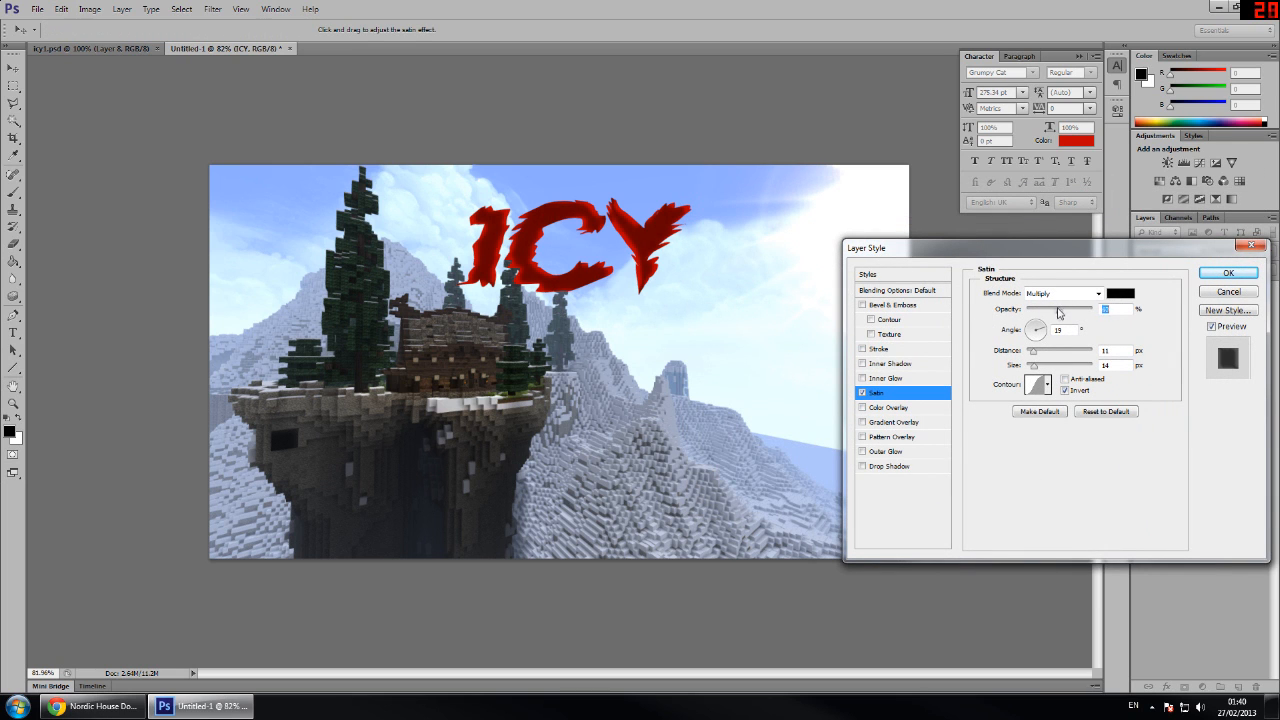
pyautogui.moveTo(1060, 313); pyautogui.dragTo(1039, 314)
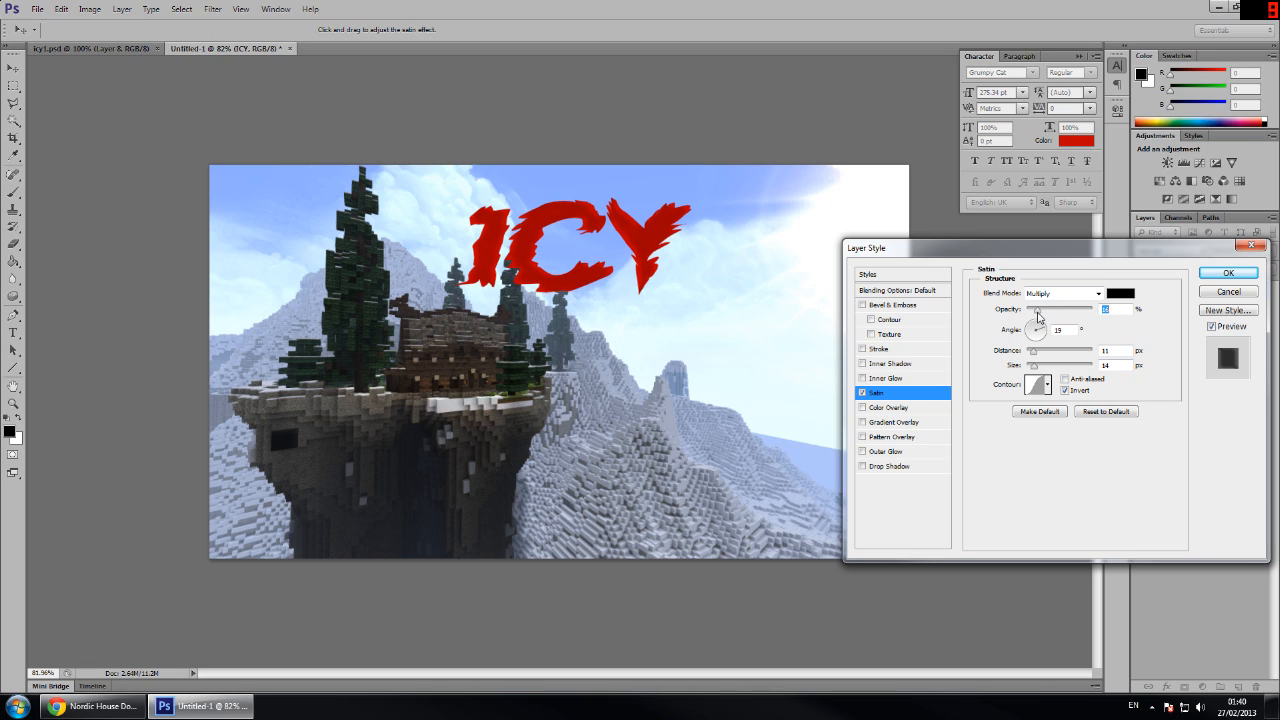
# Step: Add a Drop Shadow with a distance of 0 px to the "ICY" layer and apply the layer style
pyautogui.click(880, 467)
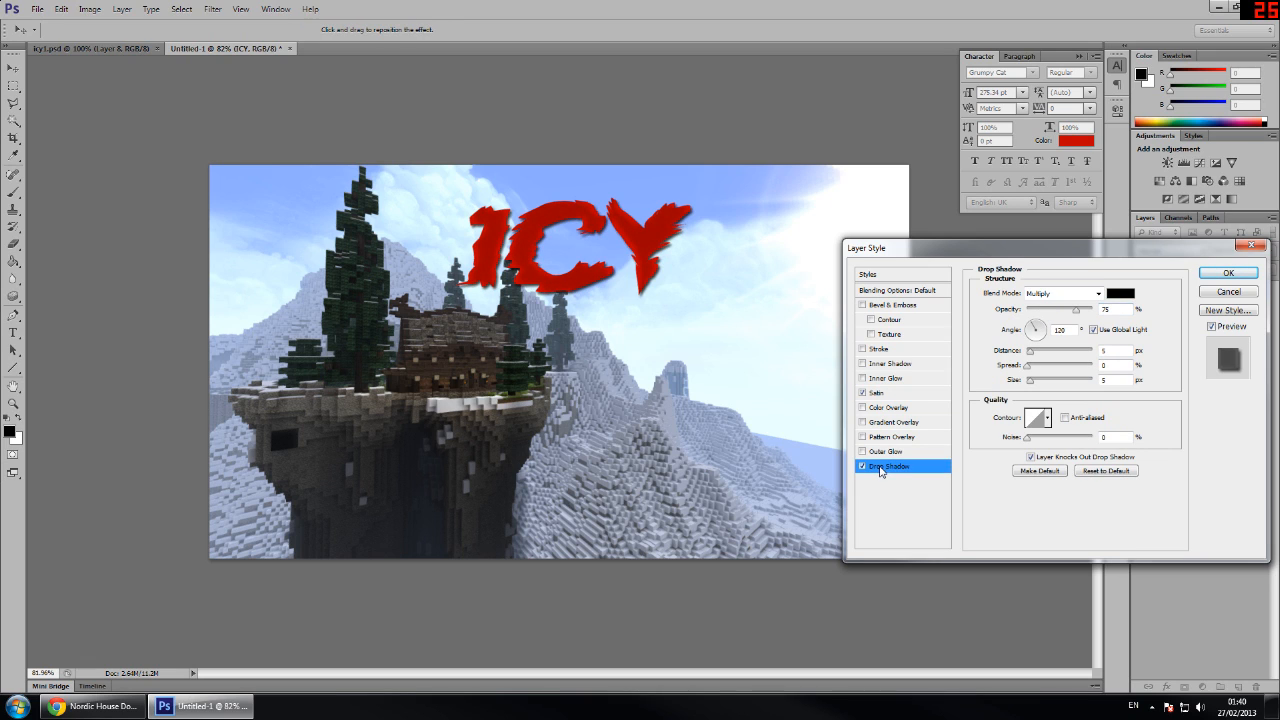
pyautogui.moveTo(1031, 353); pyautogui.dragTo(1032, 388)
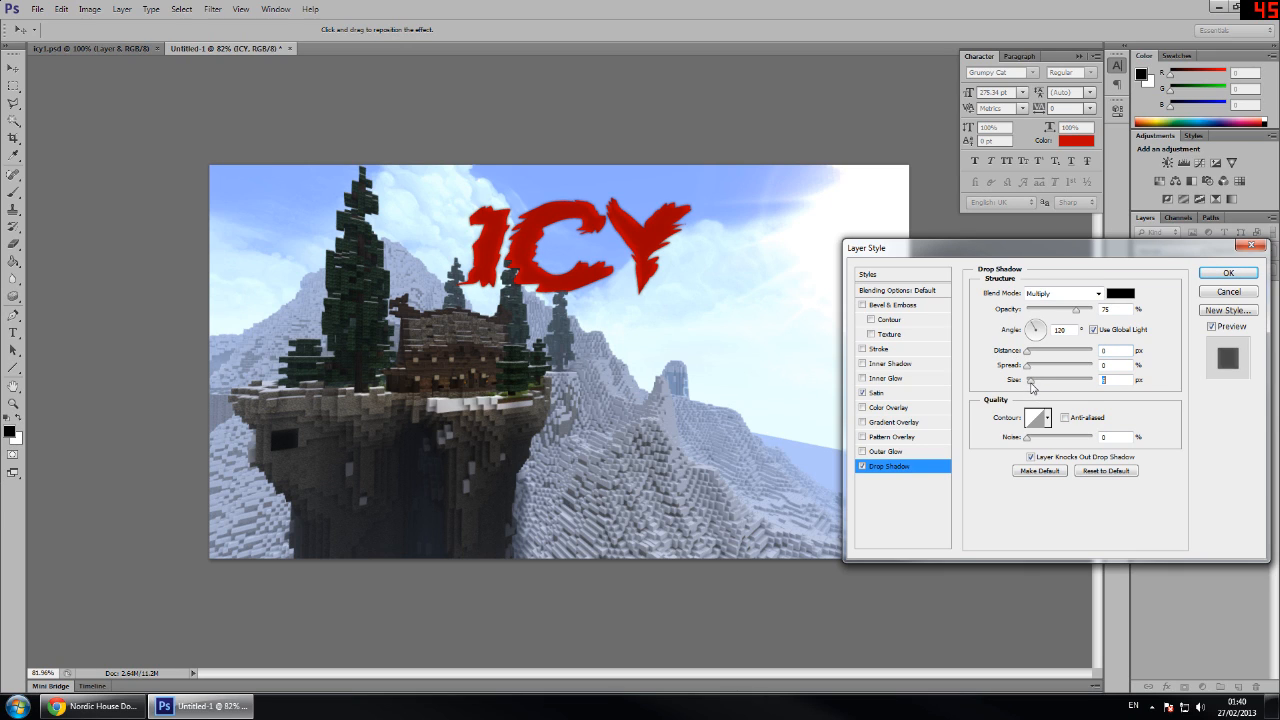
pyautogui.click(1228, 273)
pyautogui.click(451, 208)
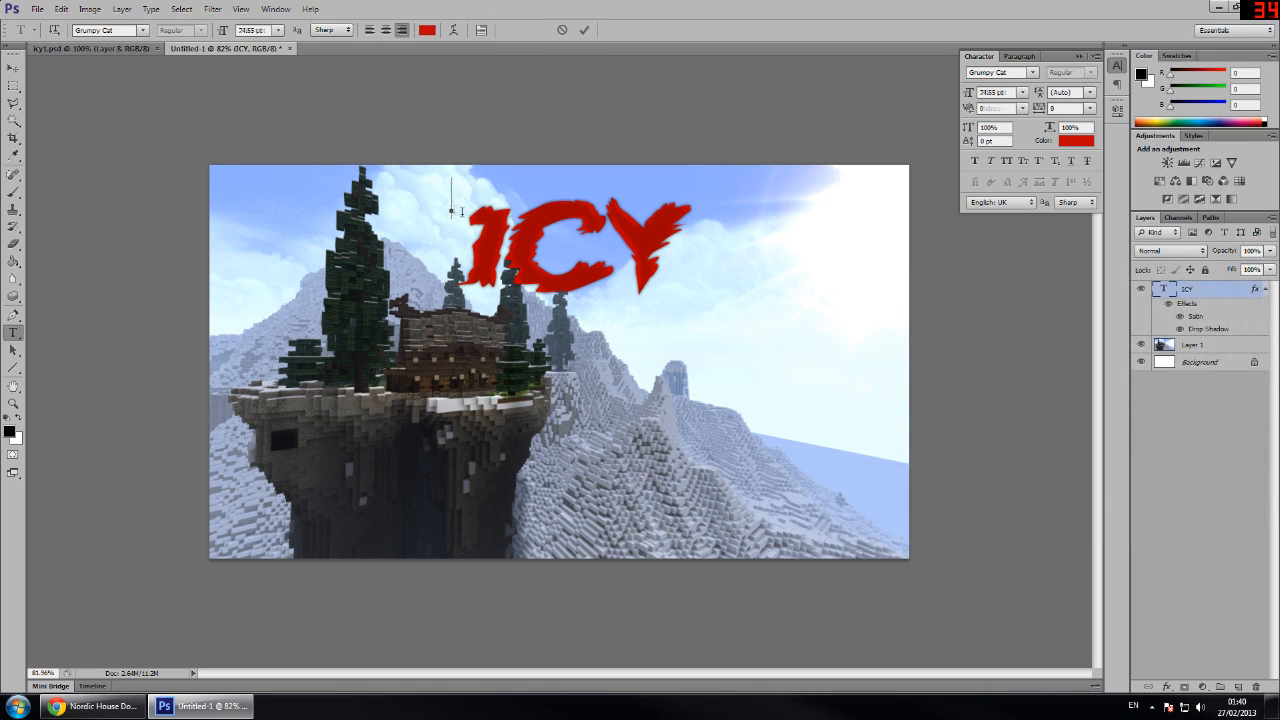
# Step: Select the whole "ICY" text on its layer and change its colour to a brighter red
pyautogui.click(1200, 305)
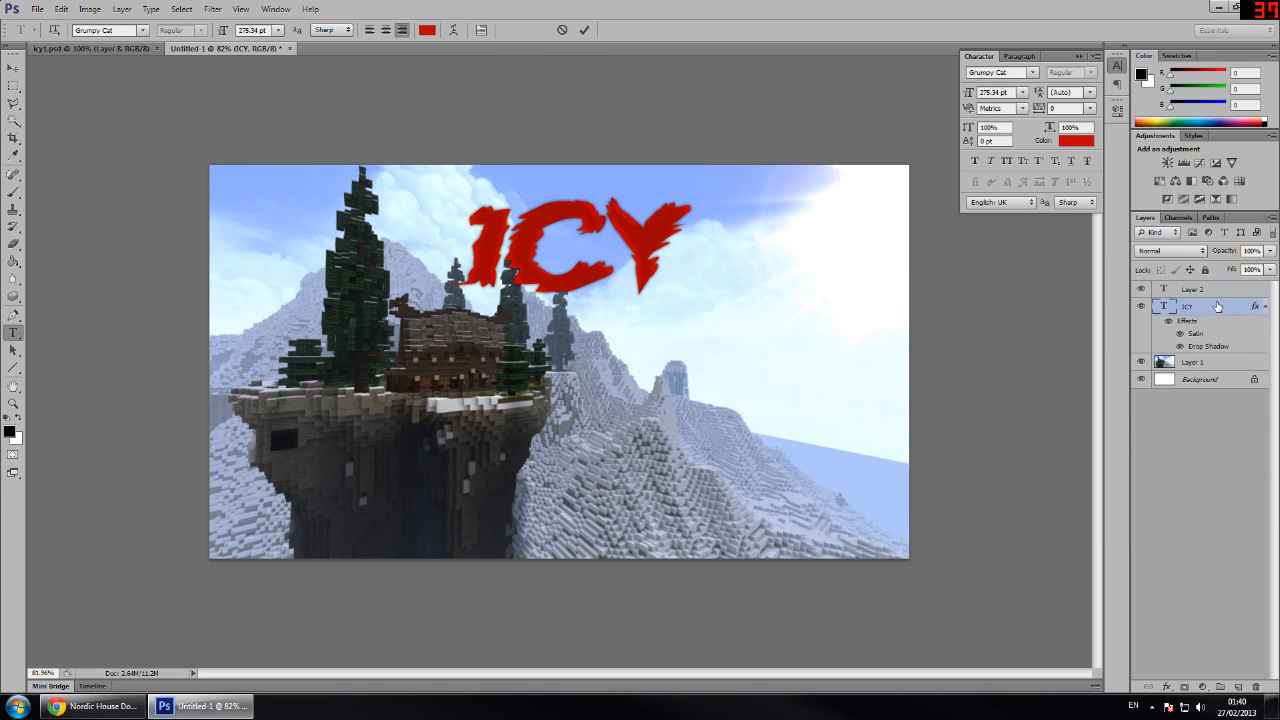
pyautogui.doubleClick(516, 245)
pyautogui.click(424, 31)
pyautogui.click(184, 285)
pyautogui.click(331, 277)
pyautogui.click(636, 289)
# Step: Scale the "ICY" text down to about 243 pt and shift it up and to the right in the sky
pyautogui.moveTo(719, 348)
pyautogui.mouseDown()
pyautogui.moveTo(789, 340)
pyautogui.moveTo(733, 330)
pyautogui.mouseUp()
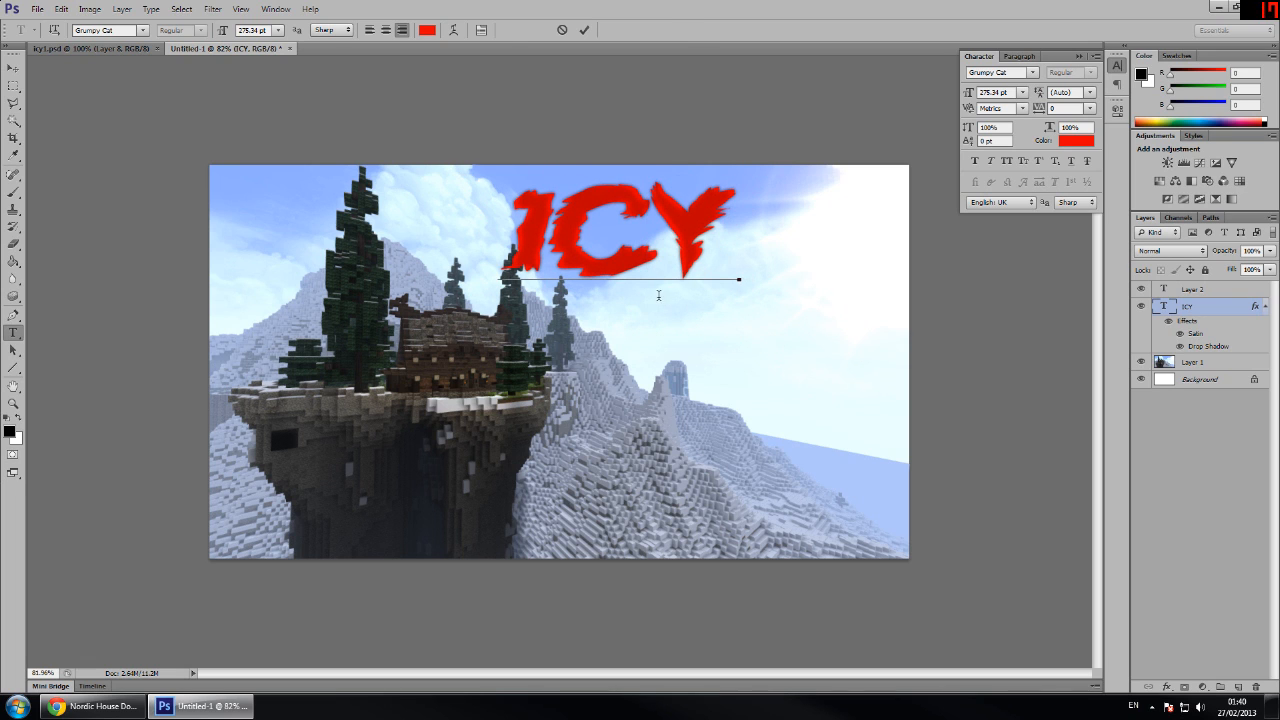
pyautogui.moveTo(498, 309); pyautogui.dragTo(527, 291)
pyautogui.moveTo(722, 362); pyautogui.dragTo(711, 366)
# Step: Add the two-line text "LALA LAND" and "TUTORIAL" on a new layer
pyautogui.click(1238, 686)
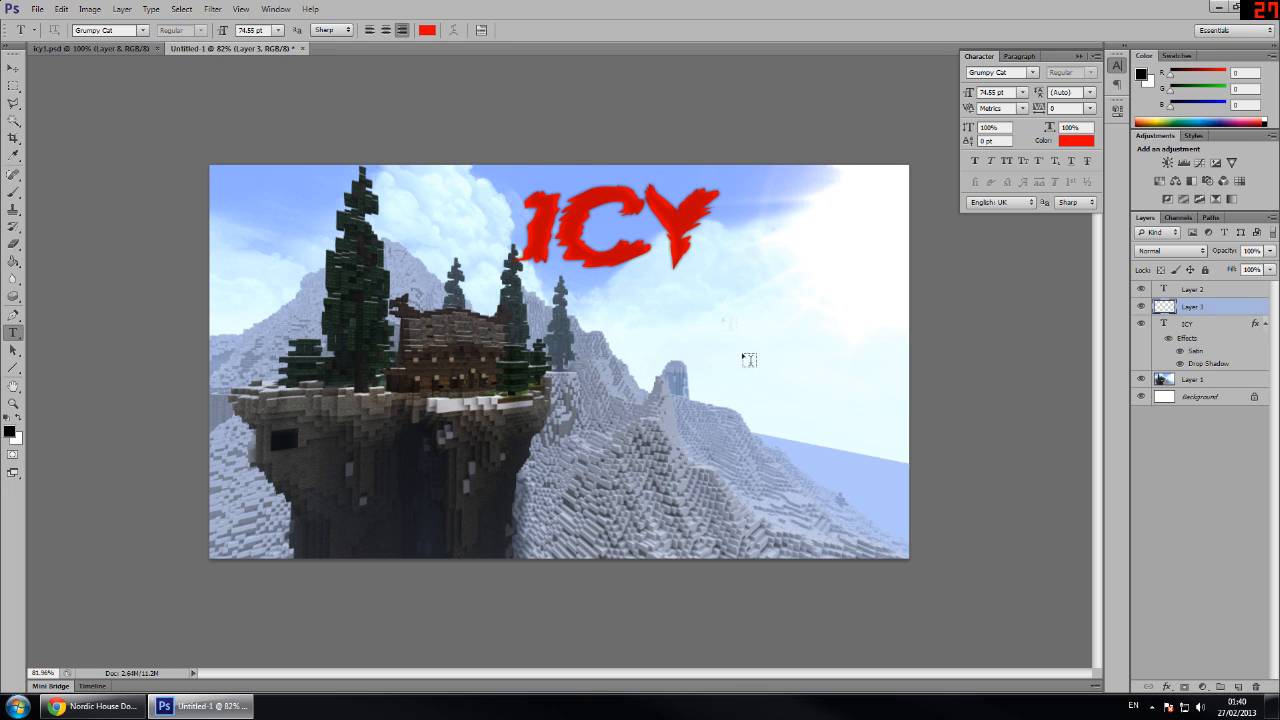
pyautogui.click(585, 342)
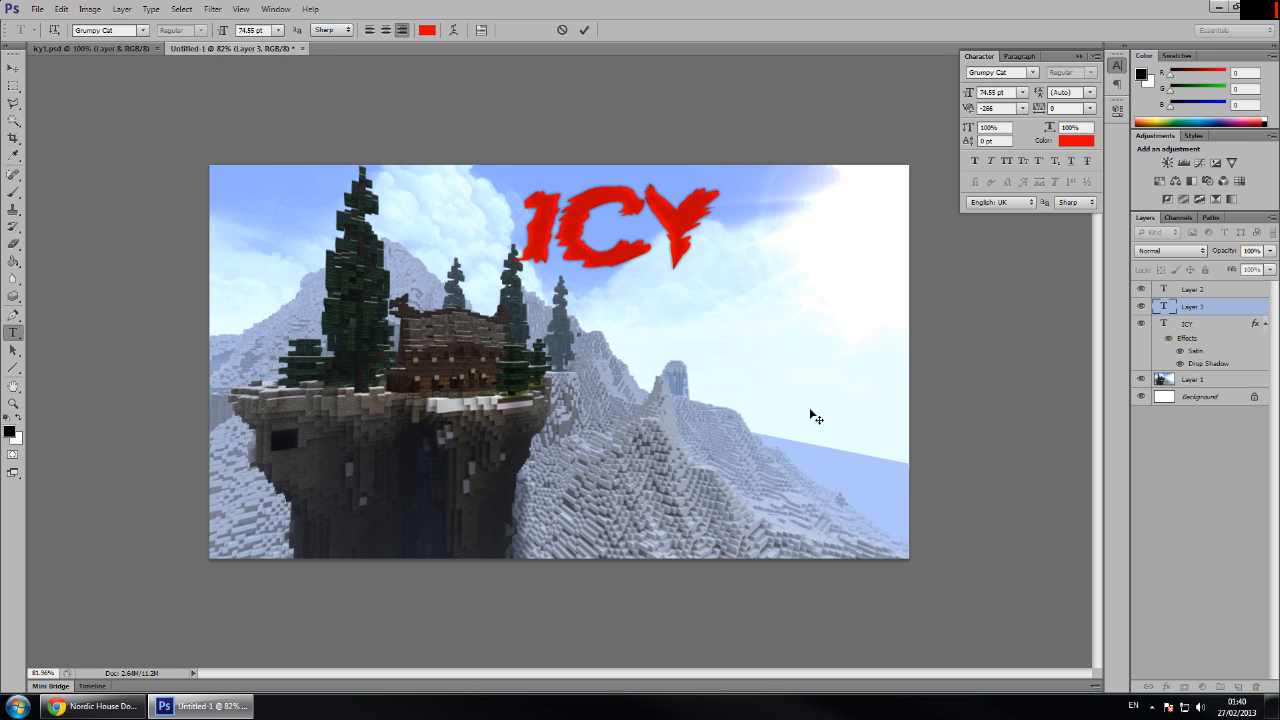
pyautogui.write('LALA LAND')
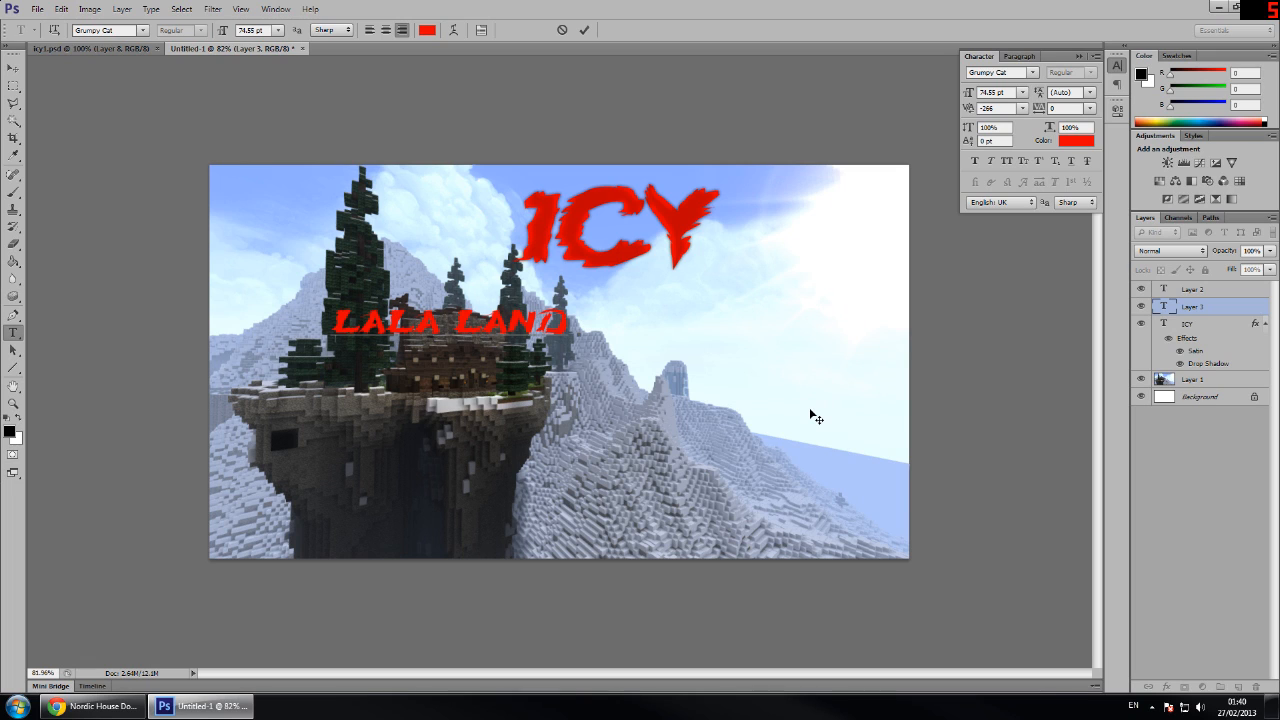
pyautogui.press('Return')
pyautogui.write('TUTORIAL')
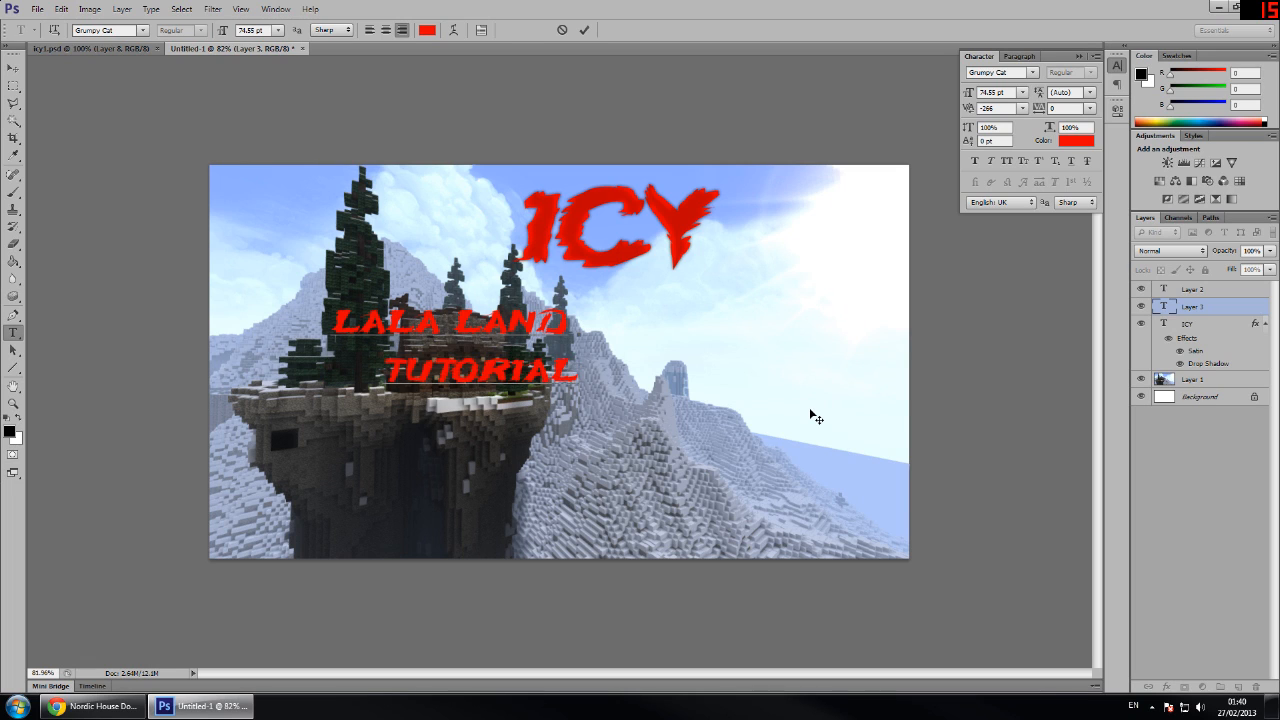
# Step: Select all of the "LALA LAND TUTORIAL" text and set its colour to black
pyautogui.hotkey('ctrl', 'a')
pyautogui.click(431, 29)
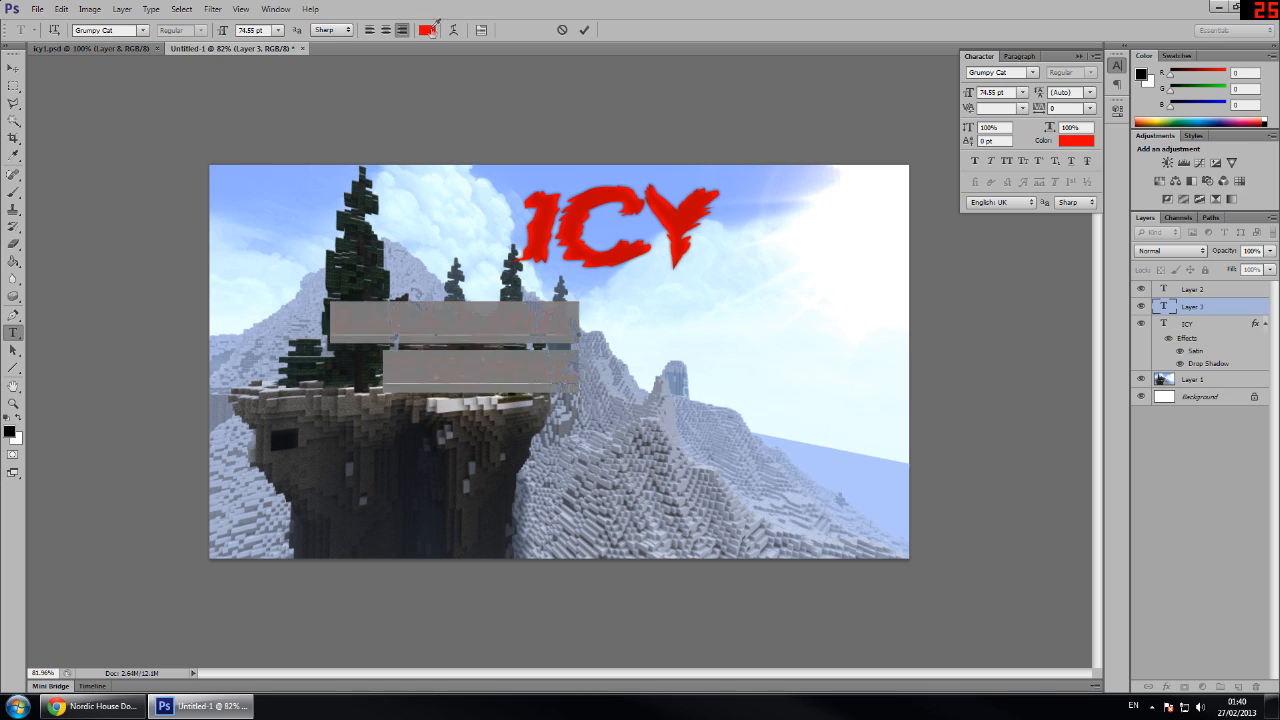
pyautogui.click(462, 424)
pyautogui.press('Return')
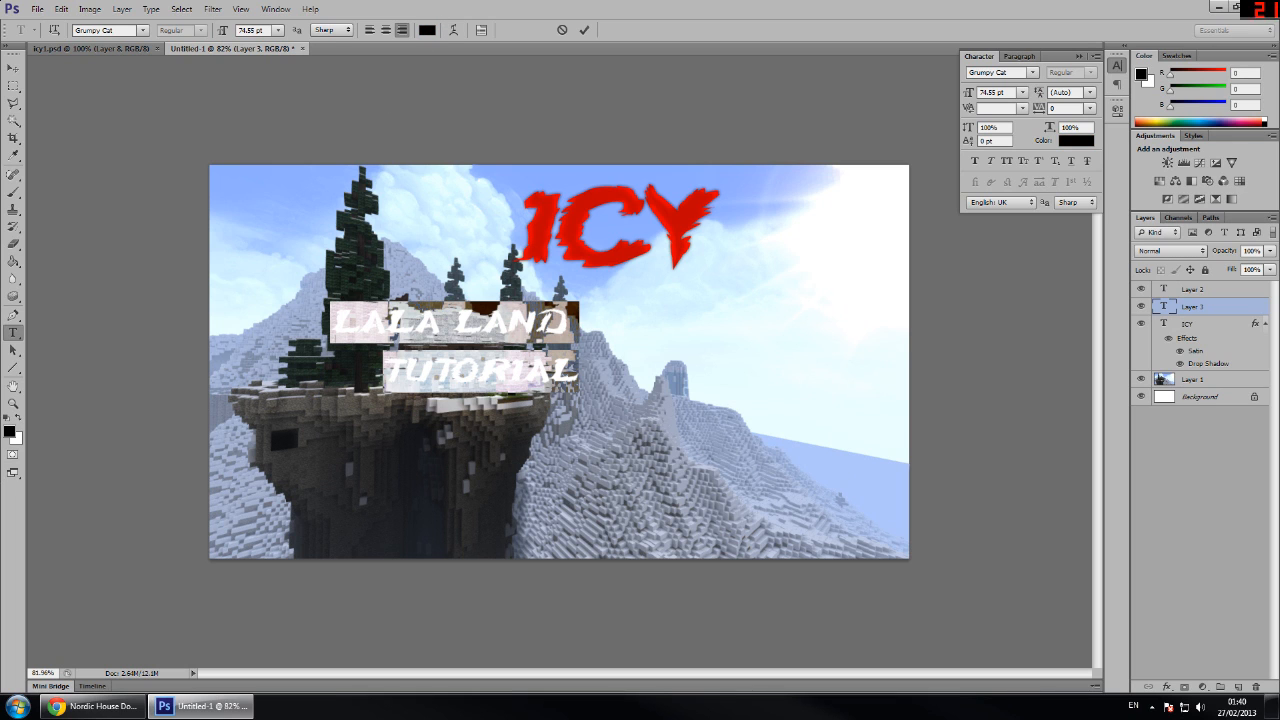
# Step: Change the font of both "LALA LAND TUTORIAL" lines to Trajan Pro in Bold
pyautogui.click(142, 30)
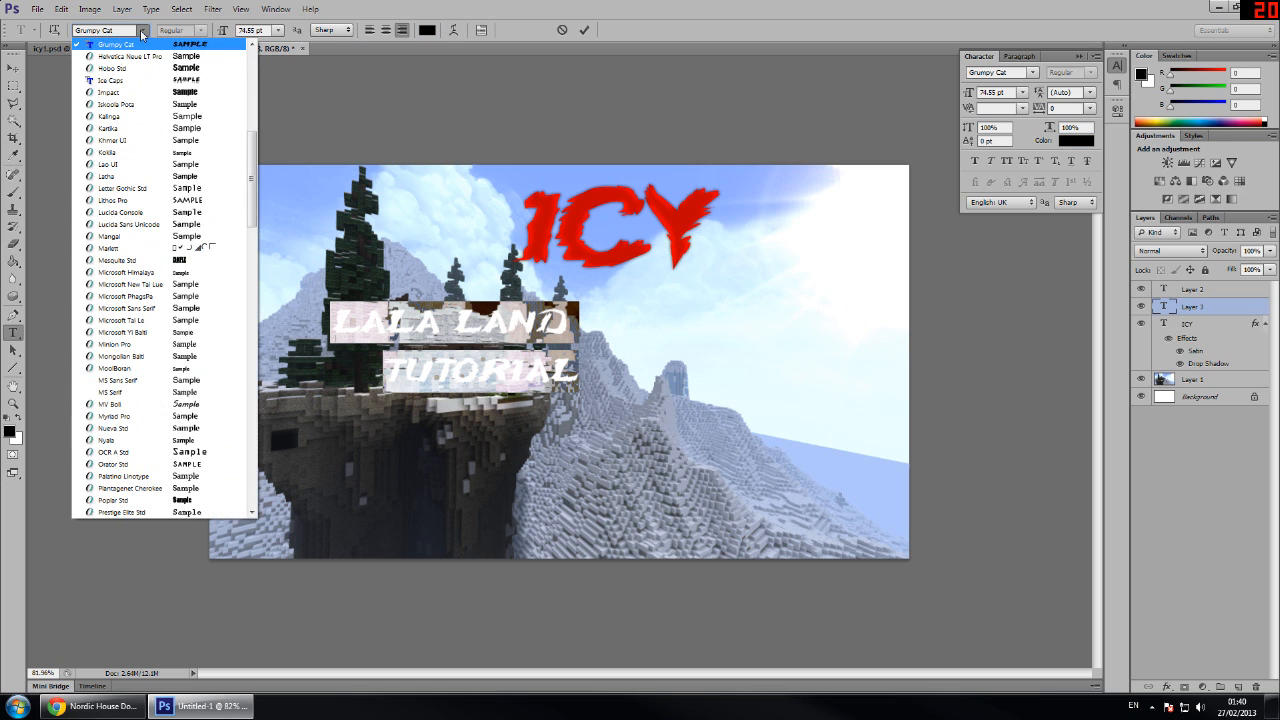
pyautogui.click(114, 30)
pyautogui.write('Trajan Pro')
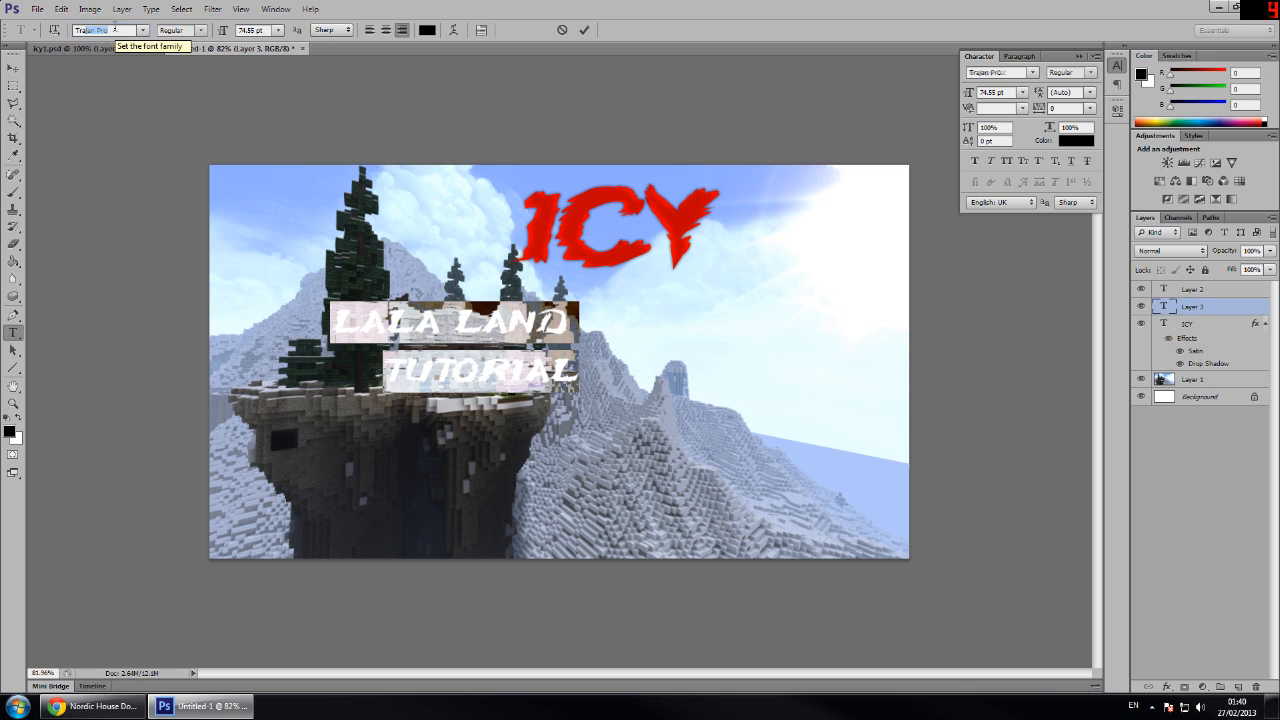
pyautogui.press('Return')
pyautogui.hotkey('ctrl', 'a')
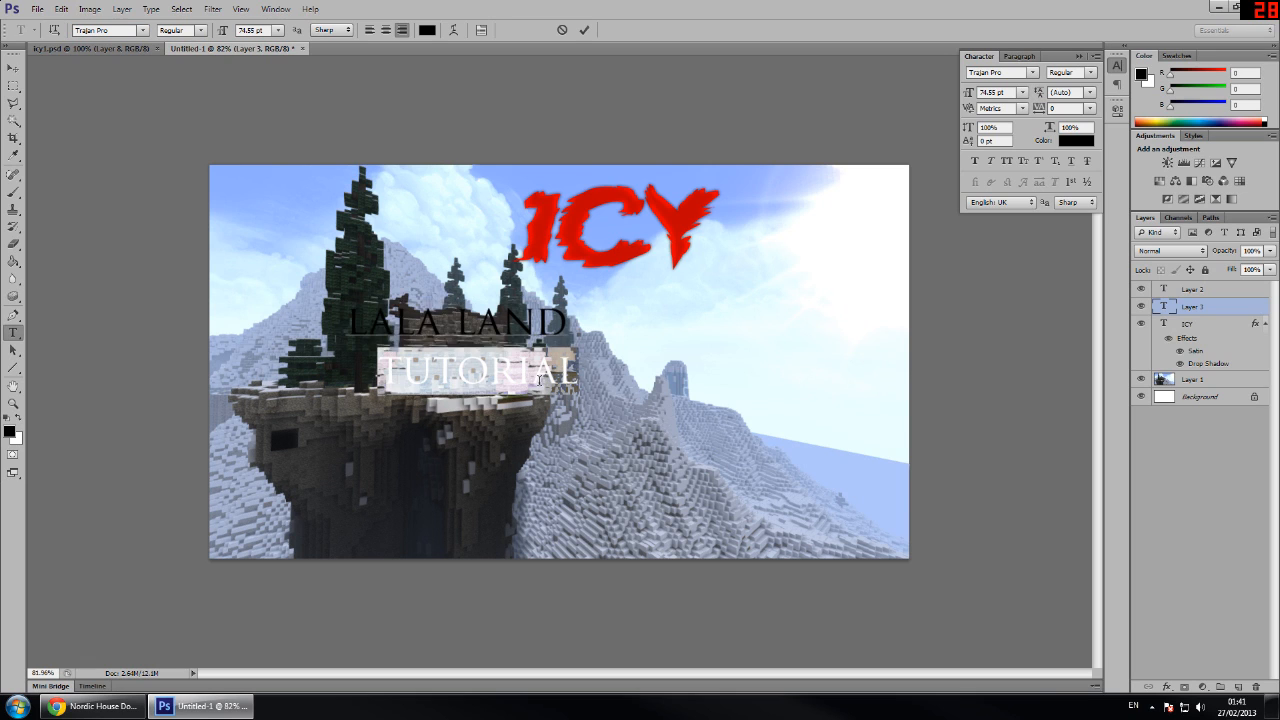
pyautogui.click(187, 30)
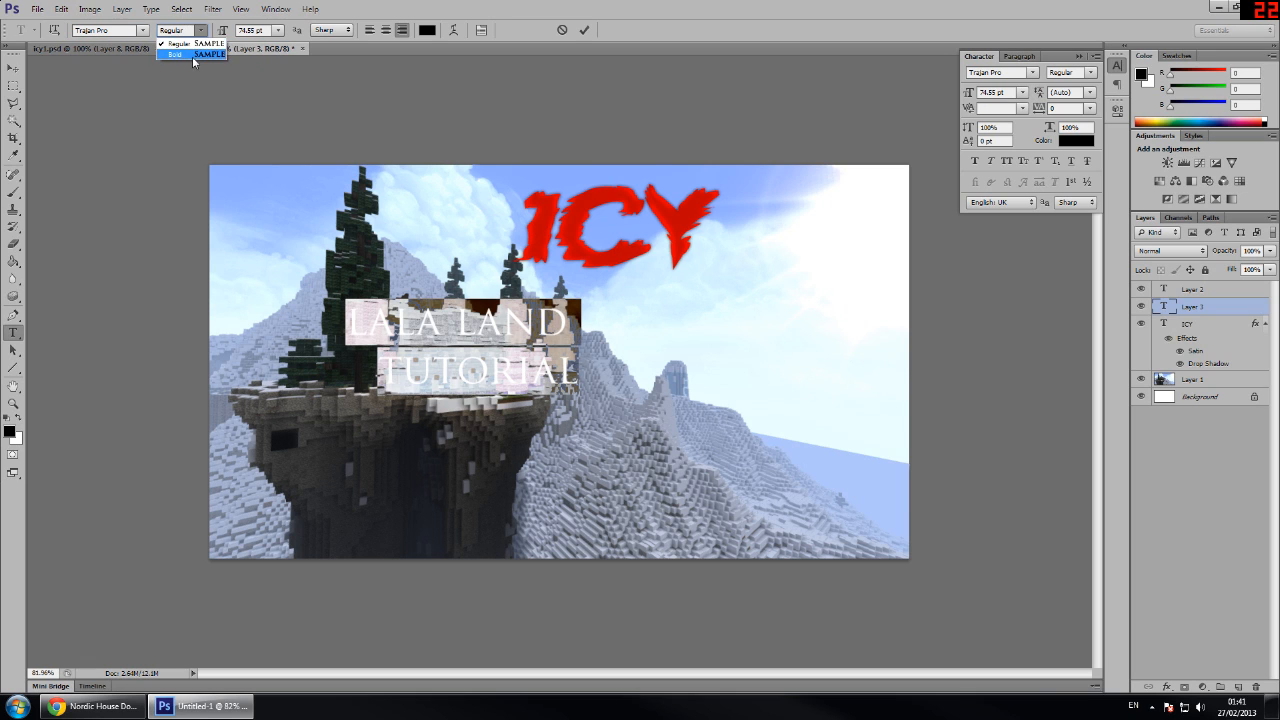
pyautogui.click(192, 56)
# Step: Move "LALA LAND TUTORIAL" just below "ICY" and set its leading to 58 pt and tracking to 20
pyautogui.moveTo(779, 415); pyautogui.dragTo(823, 415)
pyautogui.click(782, 325)
pyautogui.hotkey('ctrl', 'a')
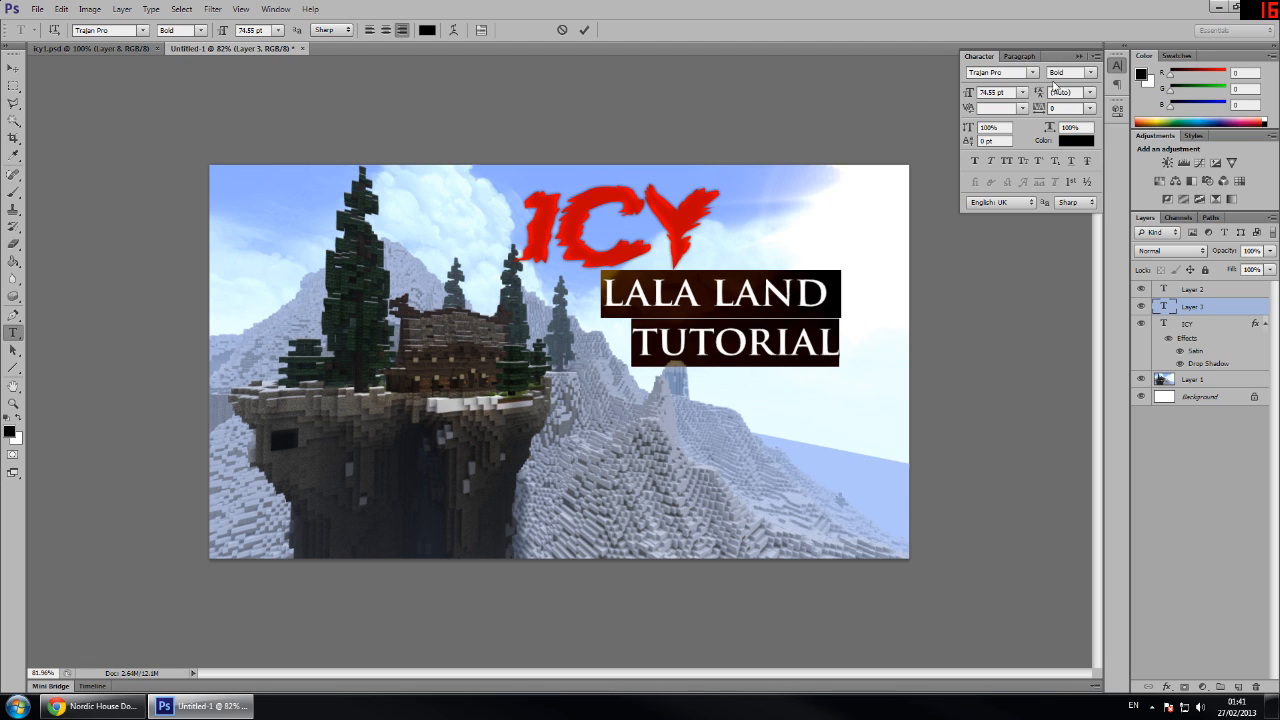
pyautogui.moveTo(1037, 93); pyautogui.dragTo(1074, 92)
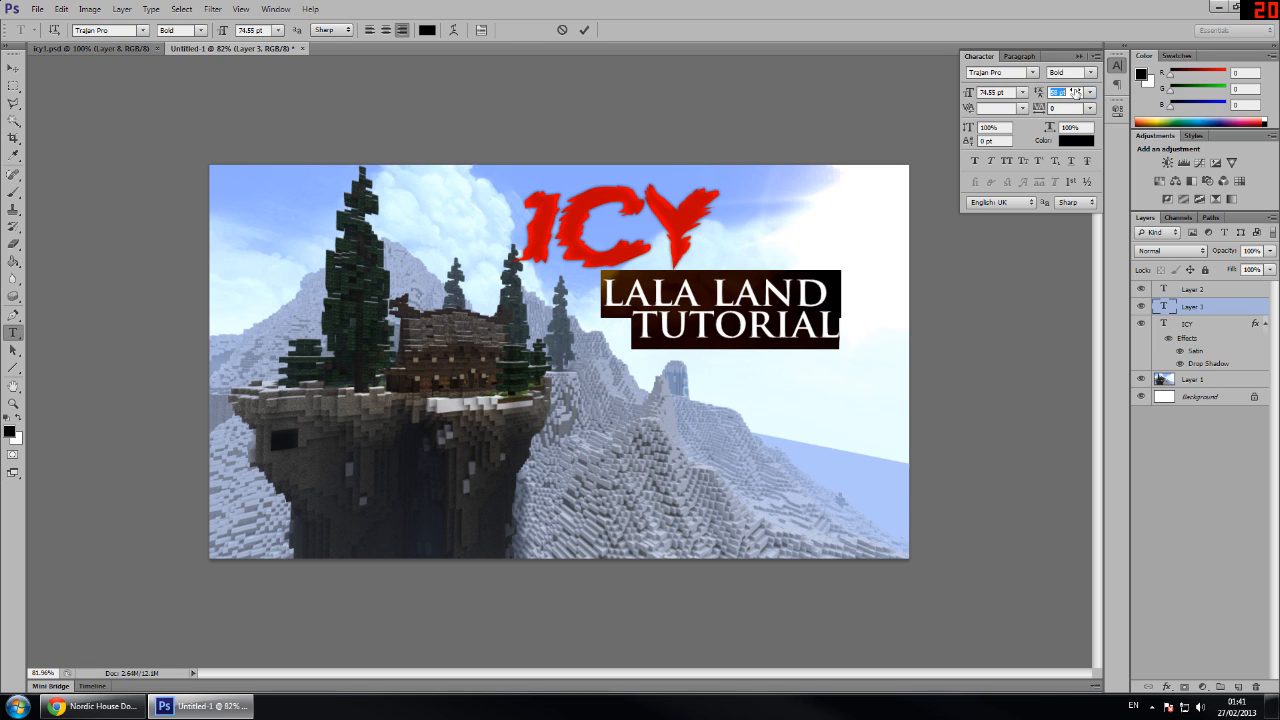
pyautogui.moveTo(1038, 93)
pyautogui.mouseDown()
pyautogui.moveTo(1022, 93)
pyautogui.moveTo(1050, 93)
pyautogui.moveTo(1038, 91)
pyautogui.moveTo(1050, 112)
pyautogui.moveTo(1026, 112)
pyautogui.moveTo(1052, 112)
pyautogui.moveTo(1038, 112)
pyautogui.mouseUp()
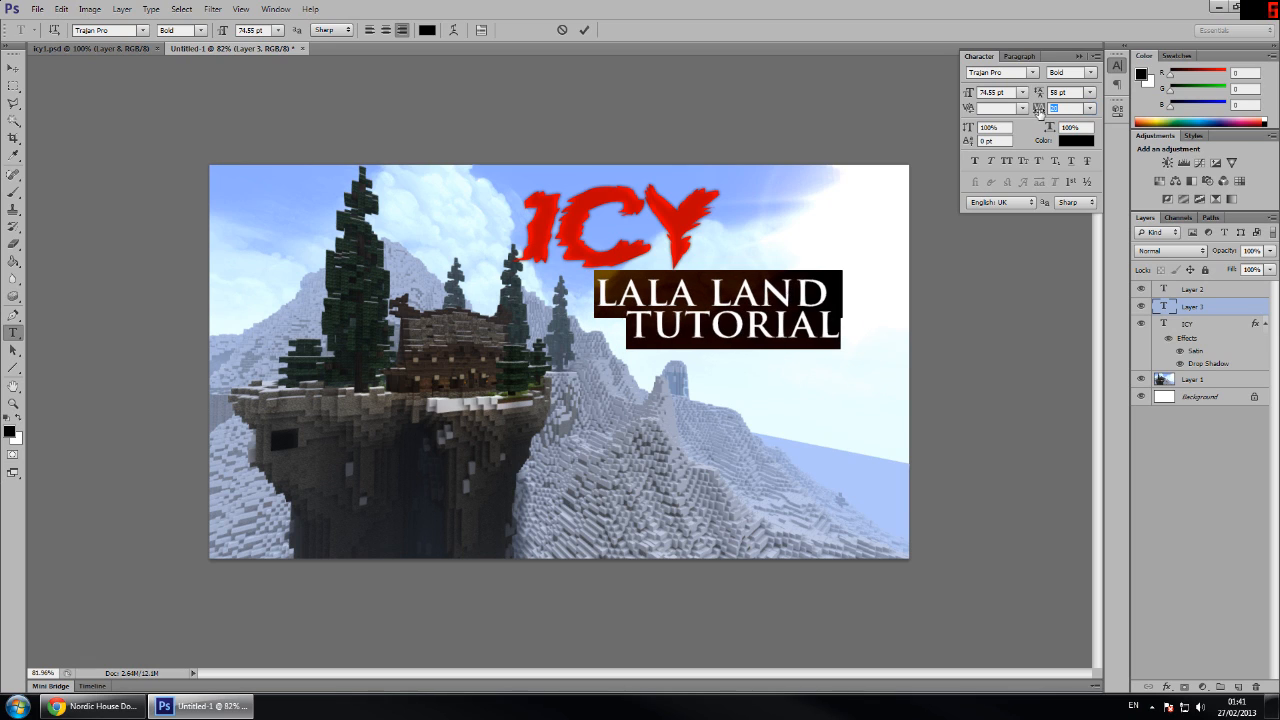
pyautogui.click(634, 320)
pyautogui.moveTo(612, 281); pyautogui.dragTo(762, 286)
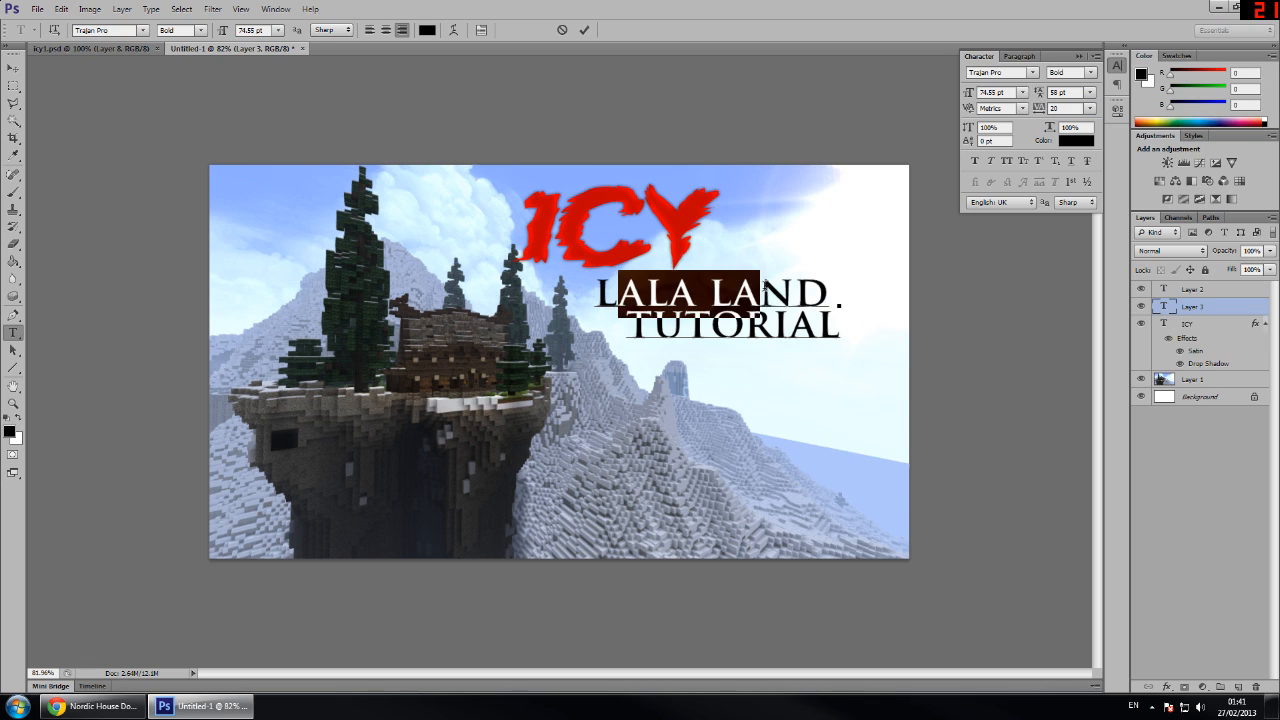
pyautogui.tripleClick(766, 286)
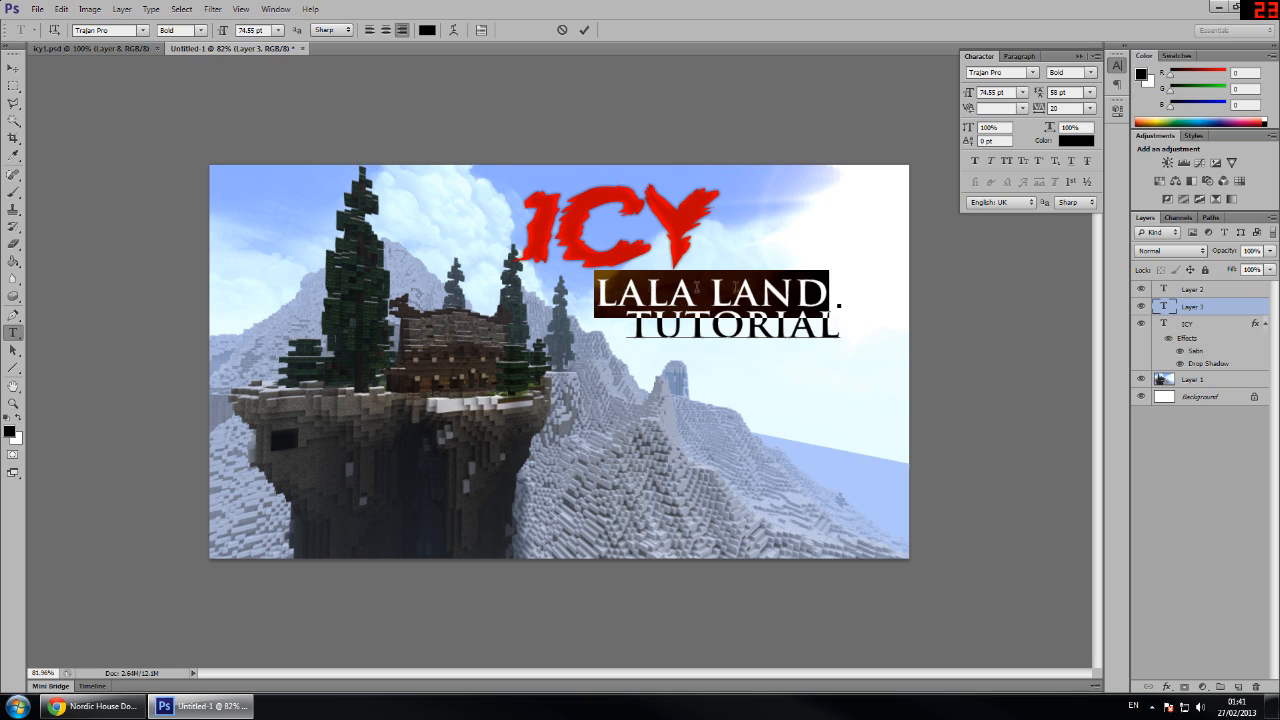
pyautogui.doubleClick(772, 289)
pyautogui.click(616, 285)
pyautogui.tripleClick(791, 320)
pyautogui.click(714, 317)
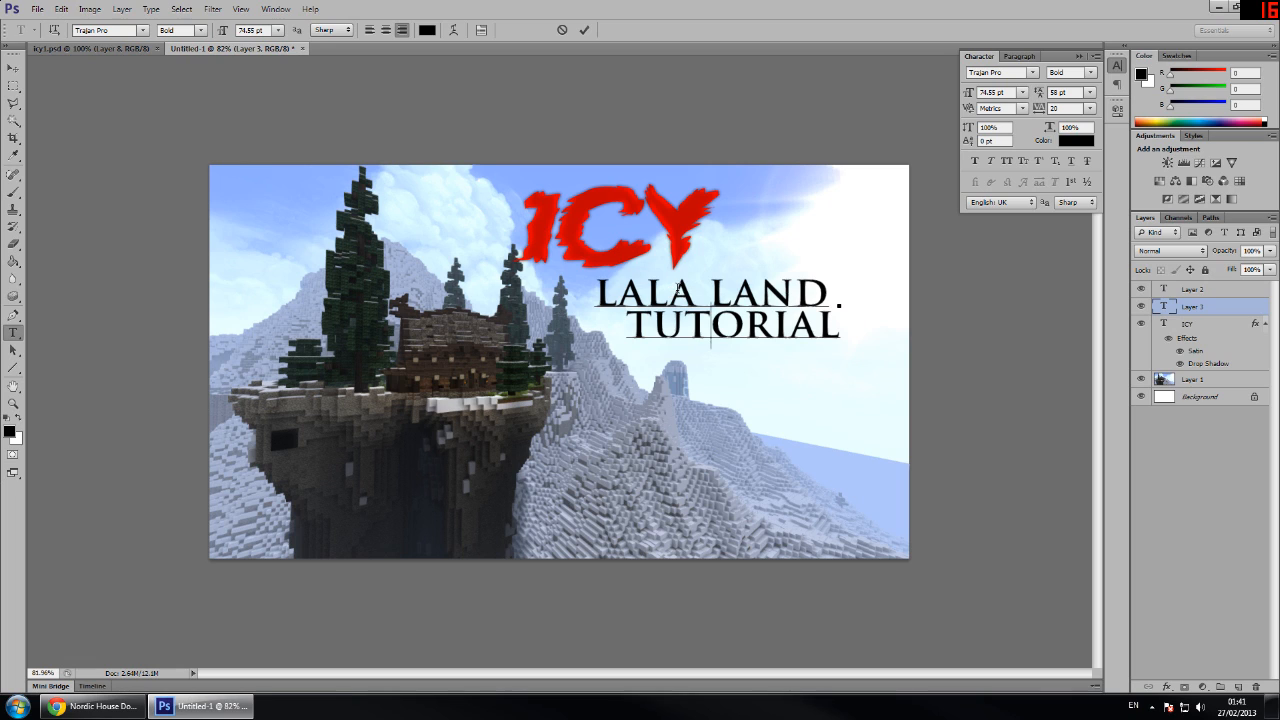
# Step: Left-align both lines of "LALA LAND TUTORIAL" and move the text to the upper right of the image
pyautogui.hotkey('ctrl', 'a')
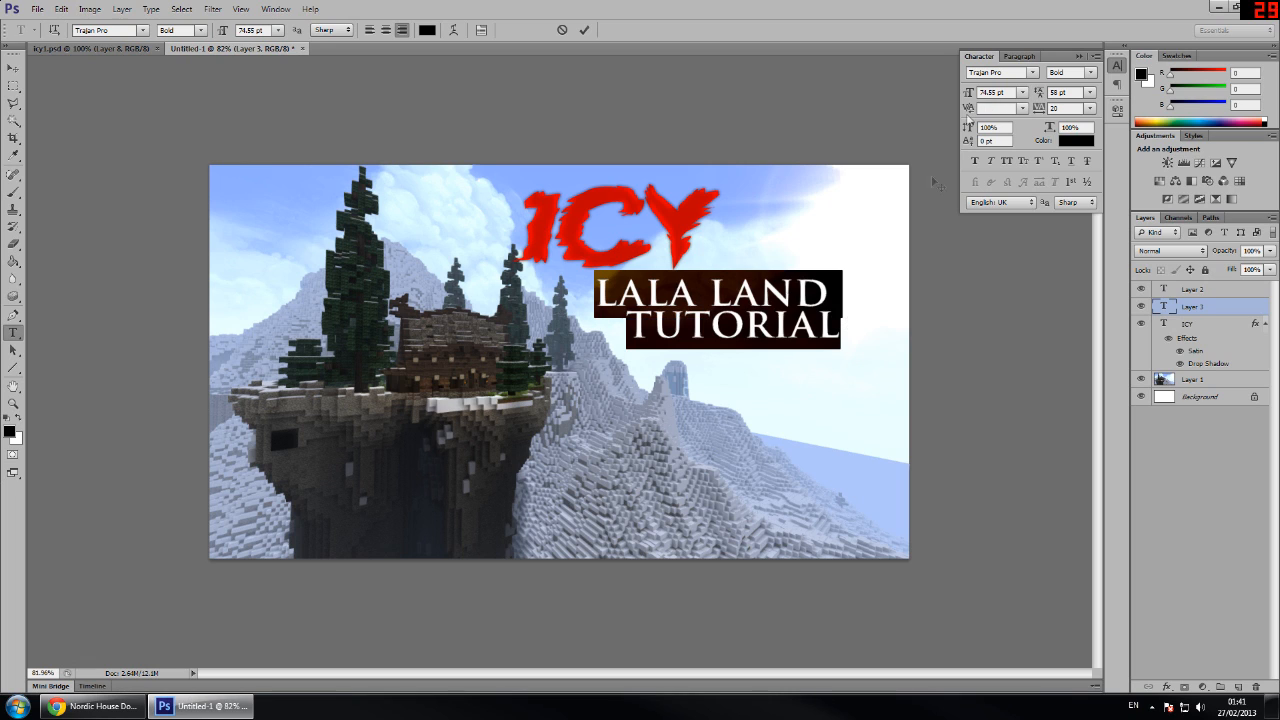
pyautogui.click(1022, 56)
pyautogui.click(978, 73)
pyautogui.click(852, 322)
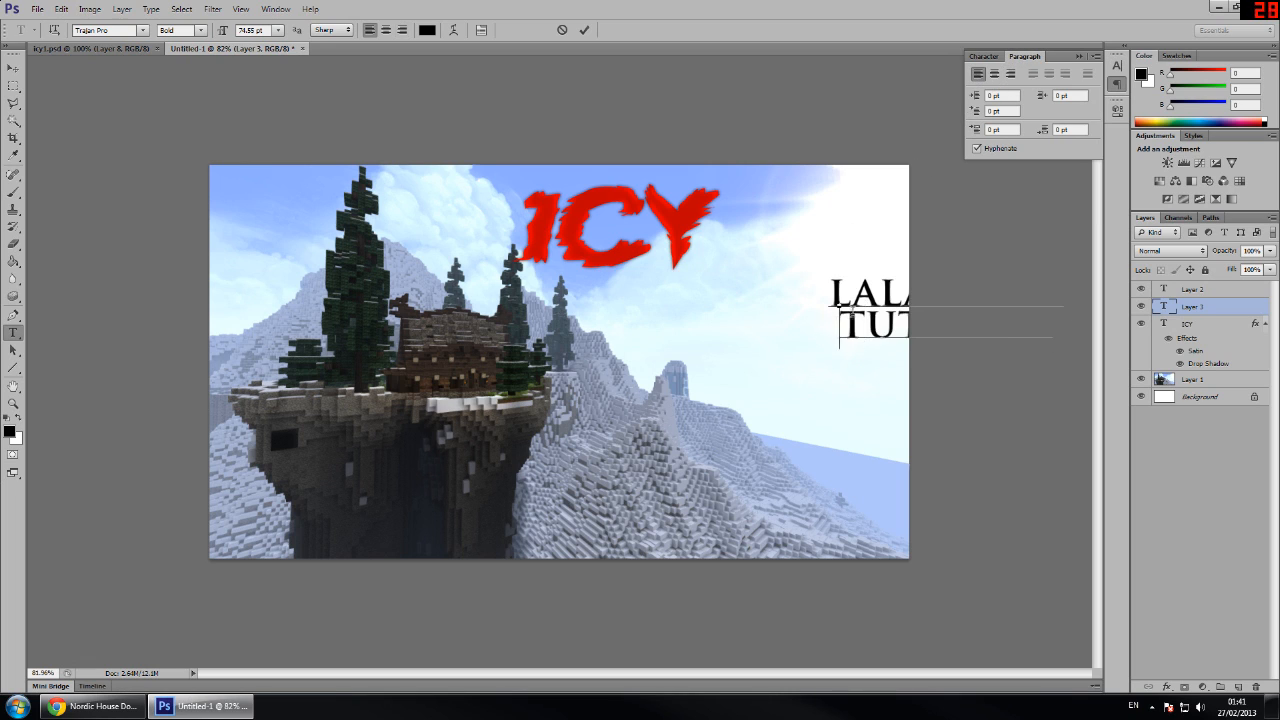
pyautogui.click(838, 295)
pyautogui.press('Down')
pyautogui.moveTo(885, 399); pyautogui.dragTo(678, 322)
# Step: Reposition the "ICY" text directly to the left of "LALA LAND TUTORIAL" so they form one title
pyautogui.click(1212, 320)
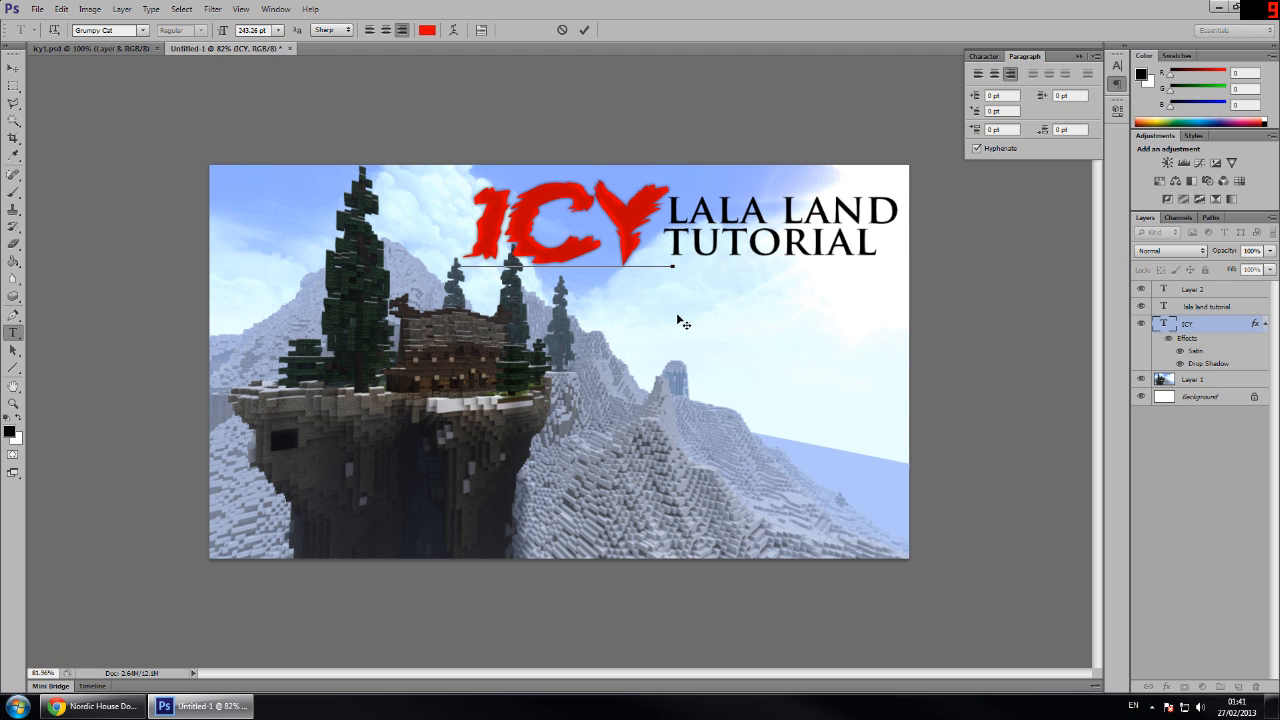
pyautogui.hotkey('ctrl', '-')
pyautogui.scroll(-1, 632, 296)
pyautogui.scroll(5, 634, 304)
pyautogui.scroll(-2, 640, 308)
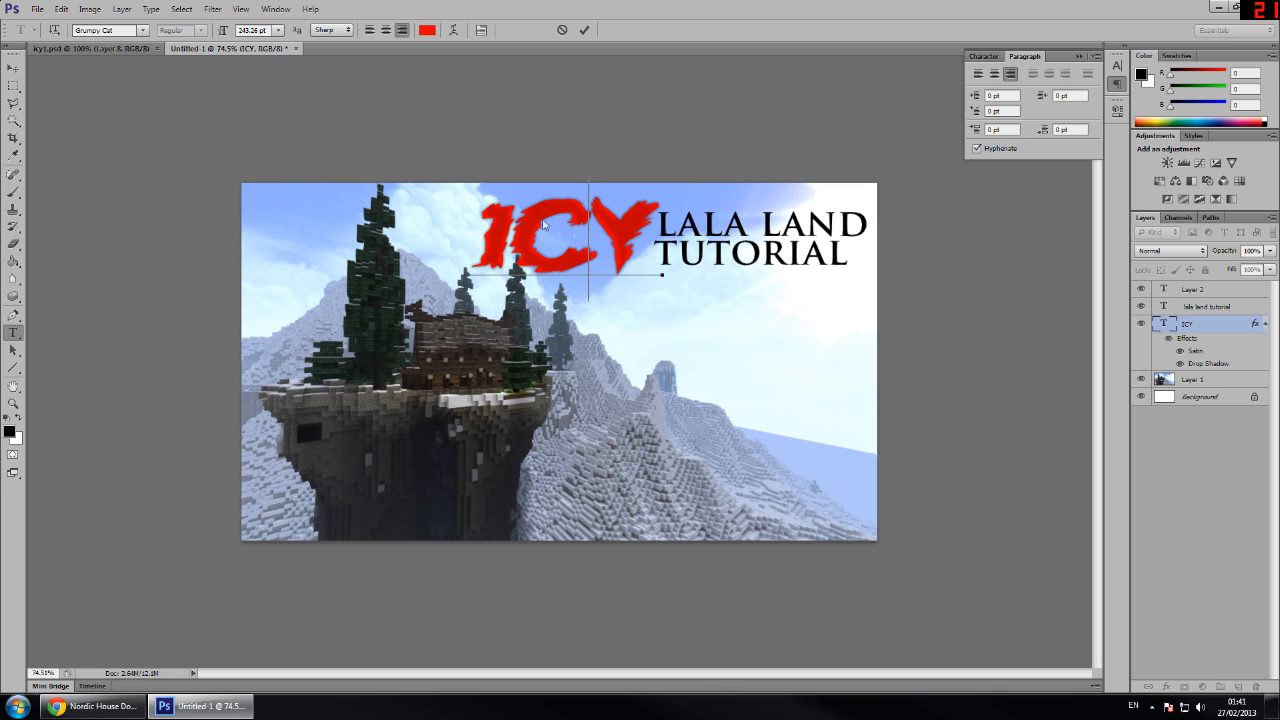
pyautogui.moveTo(653, 378); pyautogui.dragTo(648, 380)
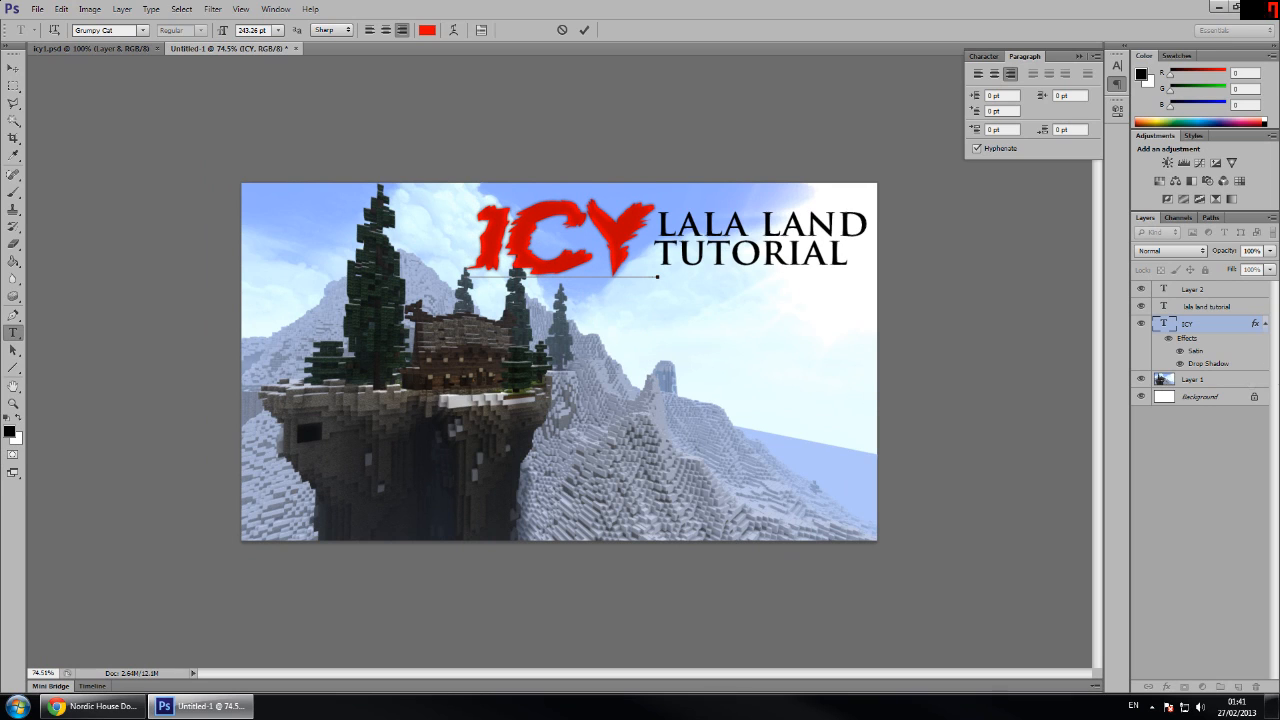
# Step: Desaturate the blue sky on Layer 1 with the Sponge tool in Desaturate mode at 100% flow
pyautogui.click(1232, 388)
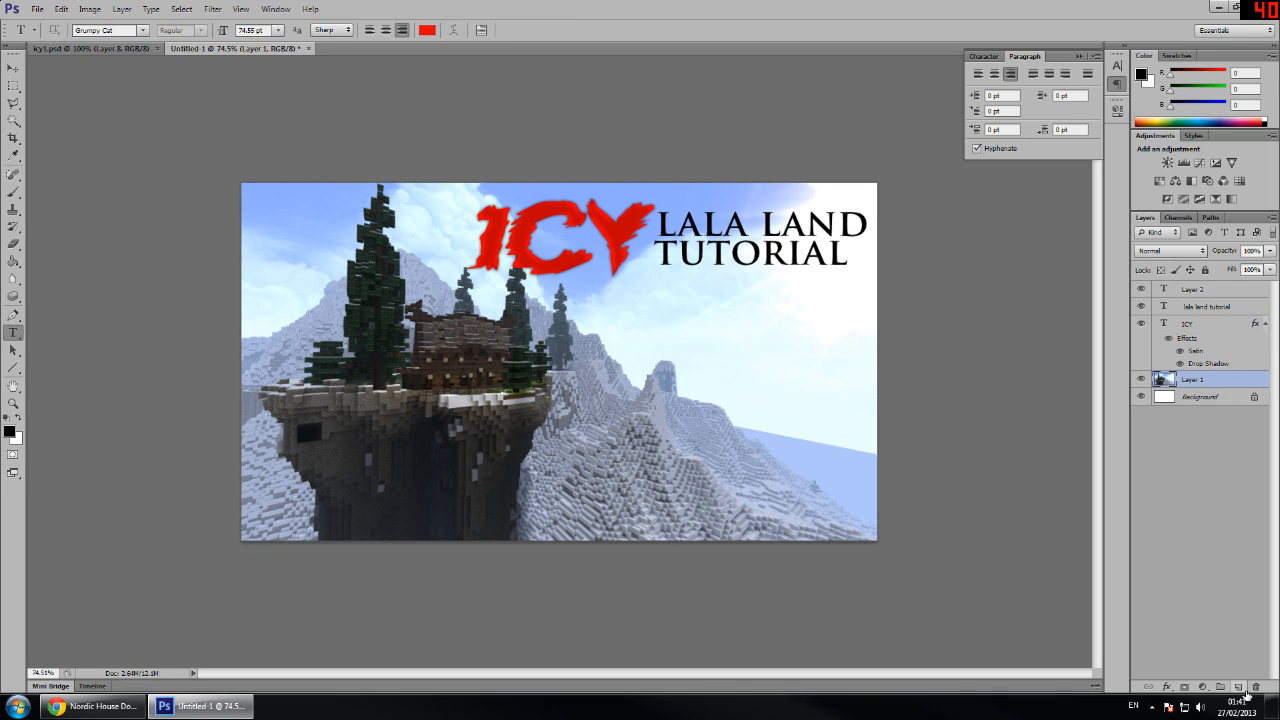
pyautogui.click(16, 279)
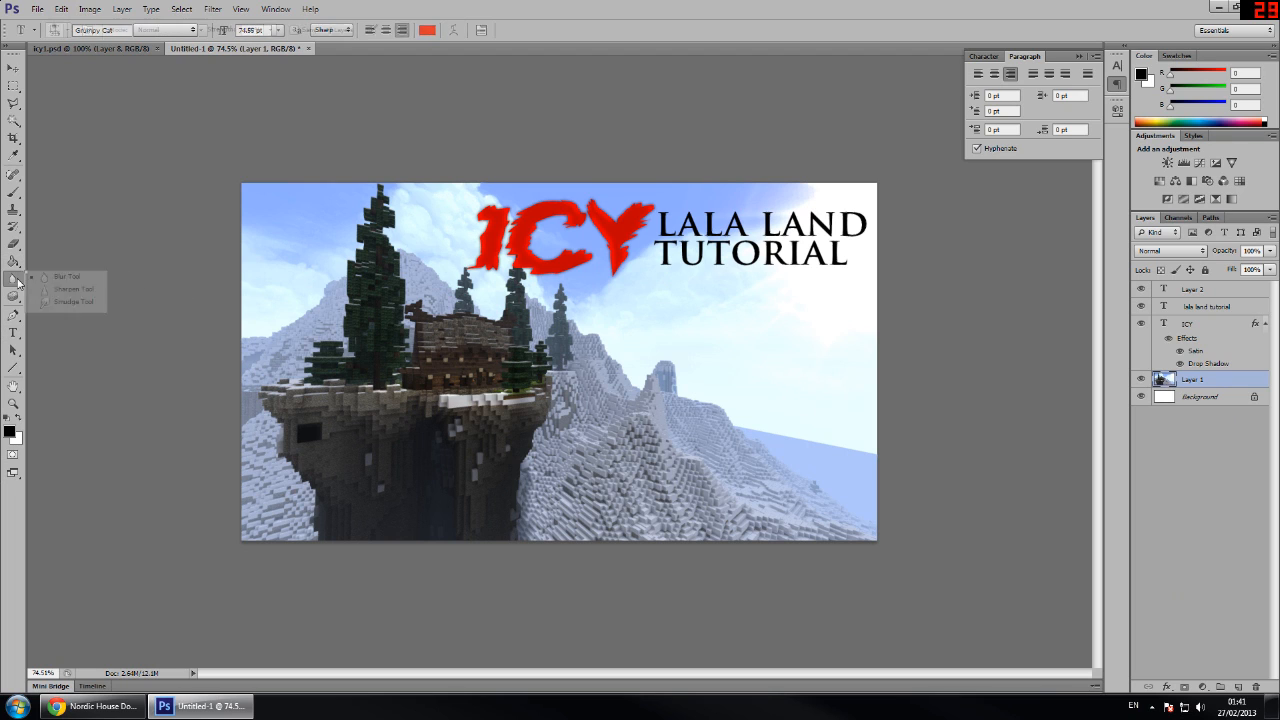
pyautogui.click(13, 296)
pyautogui.click(65, 325)
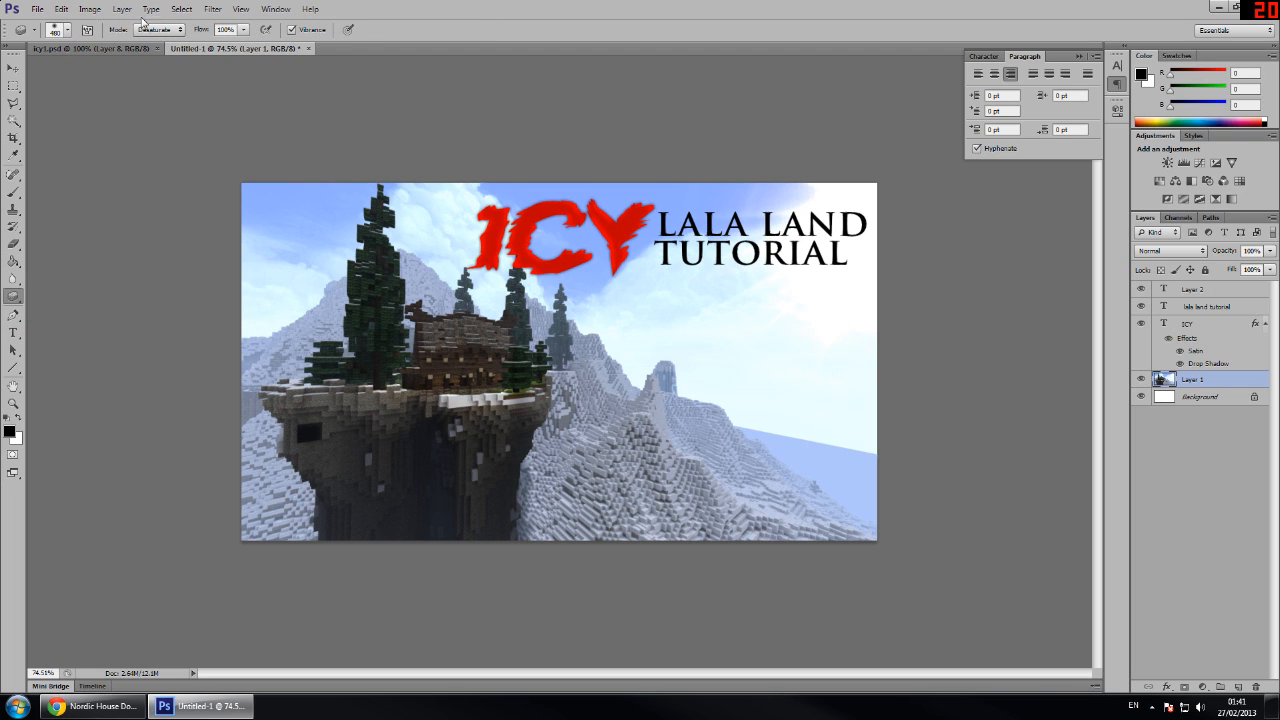
pyautogui.moveTo(738, 264)
pyautogui.mouseDown()
pyautogui.moveTo(635, 231)
pyautogui.moveTo(702, 311)
pyautogui.moveTo(803, 355)
pyautogui.moveTo(851, 434)
pyautogui.moveTo(766, 242)
pyautogui.moveTo(237, 146)
pyautogui.moveTo(319, 169)
pyautogui.moveTo(246, 194)
pyautogui.moveTo(291, 178)
pyautogui.moveTo(270, 225)
pyautogui.mouseUp()
# Step: Brighten the sky and the right side of Layer 1 to near white with the Dodge tool, using Midtones at 100% exposure
pyautogui.rightClick(15, 303)
pyautogui.click(64, 298)
pyautogui.moveTo(833, 384)
pyautogui.mouseDown()
pyautogui.moveTo(736, 402)
pyautogui.moveTo(690, 388)
pyautogui.moveTo(896, 508)
pyautogui.moveTo(727, 359)
pyautogui.moveTo(885, 468)
pyautogui.moveTo(872, 477)
pyautogui.moveTo(799, 425)
pyautogui.moveTo(790, 452)
pyautogui.moveTo(849, 488)
pyautogui.moveTo(749, 338)
pyautogui.moveTo(841, 383)
pyautogui.moveTo(859, 350)
pyautogui.mouseUp()
pyautogui.moveTo(806, 276)
pyautogui.mouseDown()
pyautogui.moveTo(902, 268)
pyautogui.moveTo(820, 270)
pyautogui.mouseUp()
pyautogui.moveTo(677, 150)
pyautogui.mouseDown()
pyautogui.moveTo(722, 210)
pyautogui.moveTo(794, 220)
pyautogui.moveTo(686, 214)
pyautogui.moveTo(871, 229)
pyautogui.moveTo(805, 232)
pyautogui.moveTo(671, 166)
pyautogui.moveTo(829, 197)
pyautogui.moveTo(754, 186)
pyautogui.mouseUp()
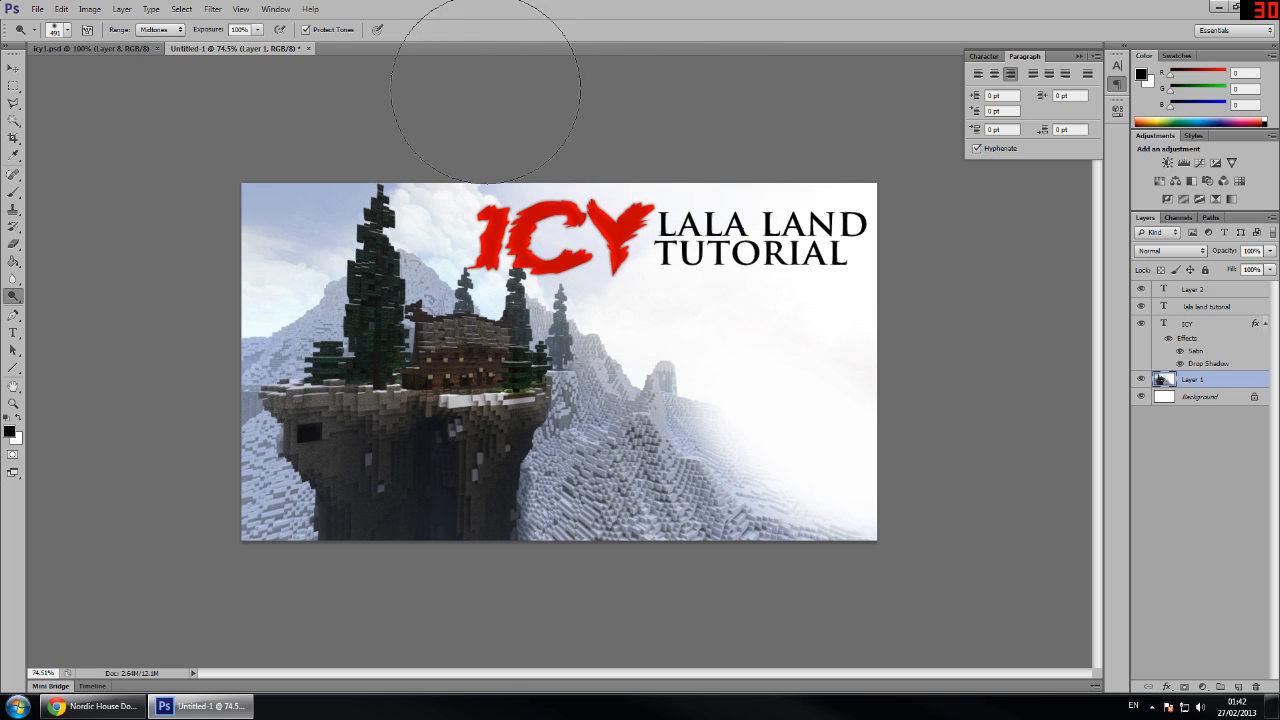
pyautogui.scroll(-3, 694, 349)
pyautogui.scroll(4, 666, 432)
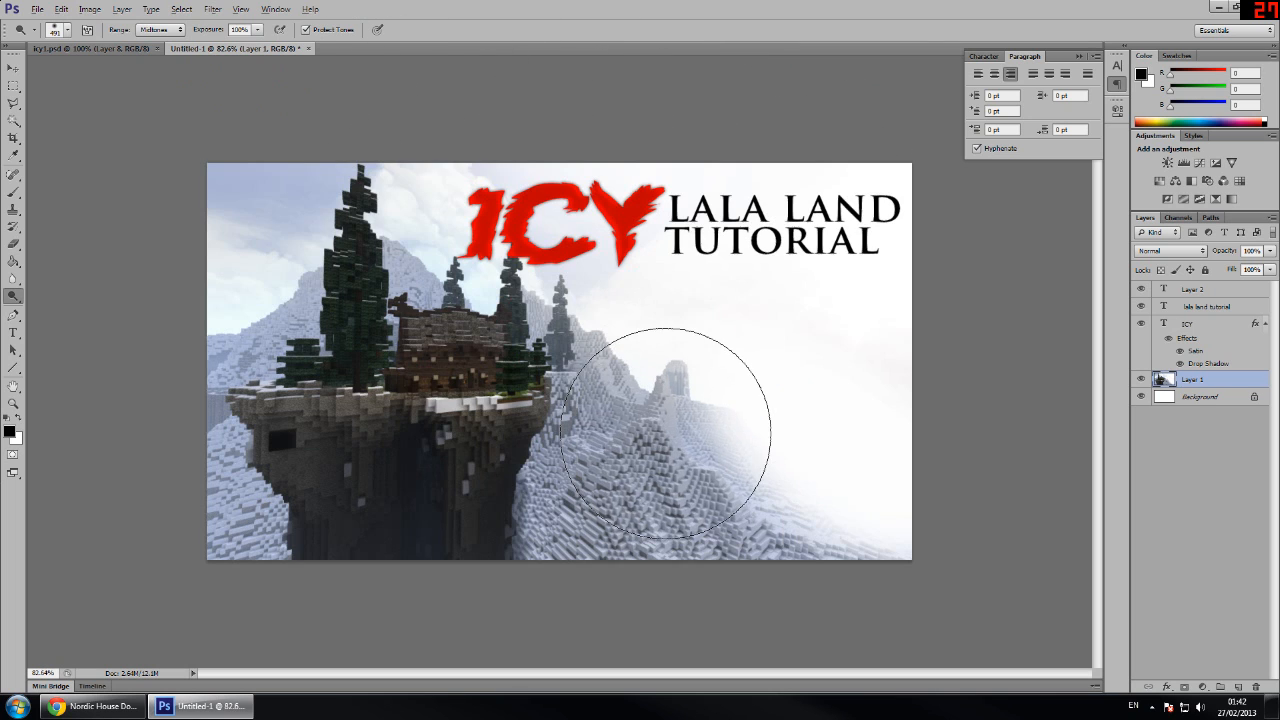
# Step: Darken the cliff, trees and left side of Layer 1 with the Burn tool, using Midtones at 100% exposure
pyautogui.rightClick(18, 297)
pyautogui.click(66, 306)
pyautogui.moveTo(393, 537)
pyautogui.mouseDown()
pyautogui.moveTo(407, 564)
pyautogui.moveTo(330, 488)
pyautogui.moveTo(417, 443)
pyautogui.moveTo(403, 363)
pyautogui.moveTo(283, 386)
pyautogui.moveTo(393, 525)
pyautogui.mouseUp()
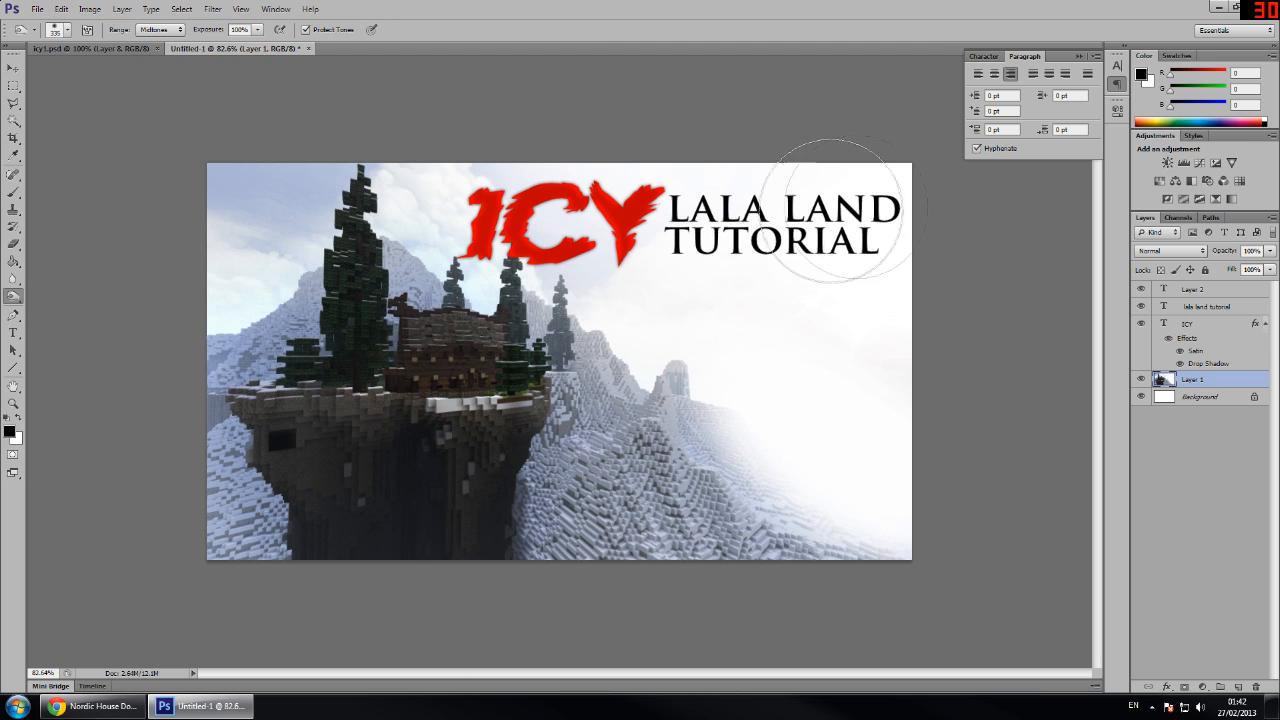
pyautogui.moveTo(195, 347)
pyautogui.mouseDown()
pyautogui.moveTo(290, 590)
pyautogui.moveTo(208, 507)
pyautogui.moveTo(383, 521)
pyautogui.mouseUp()
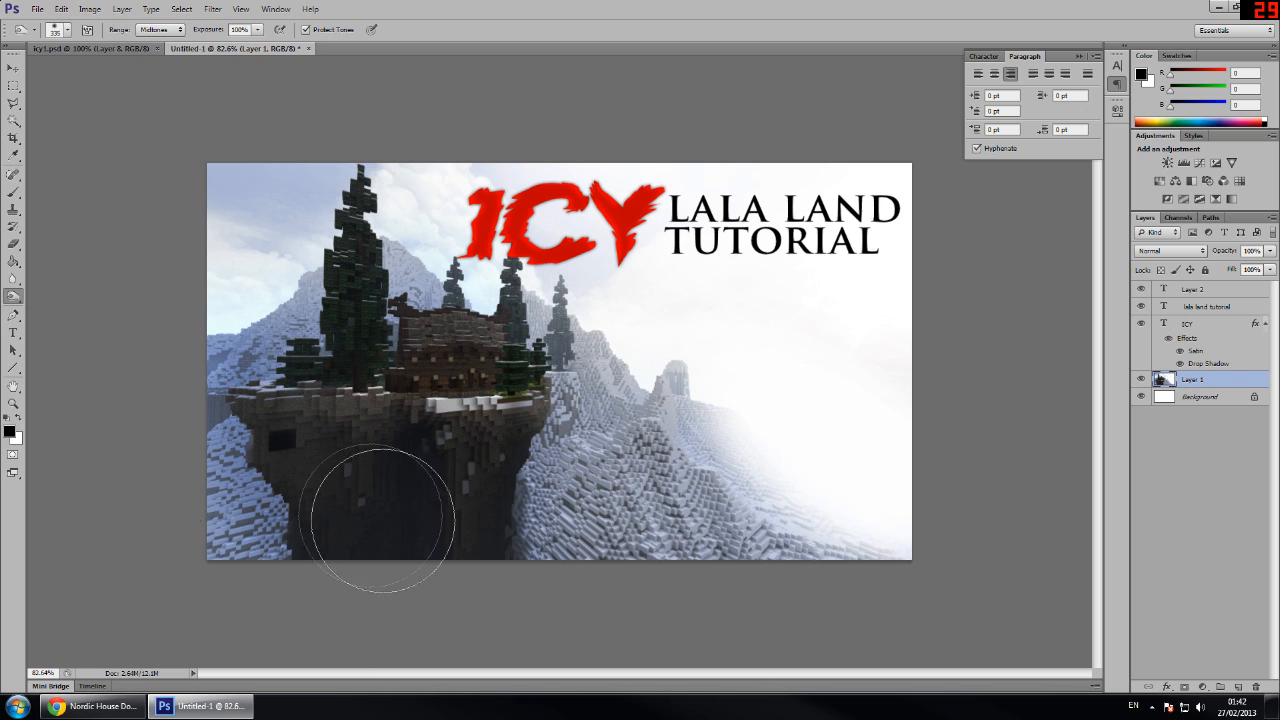
pyautogui.moveTo(474, 160)
pyautogui.mouseDown()
pyautogui.moveTo(362, 234)
pyautogui.moveTo(463, 261)
pyautogui.moveTo(400, 129)
pyautogui.moveTo(150, 267)
pyautogui.moveTo(238, 410)
pyautogui.moveTo(238, 592)
pyautogui.mouseUp()
pyautogui.hotkey('ctrl', 'z')
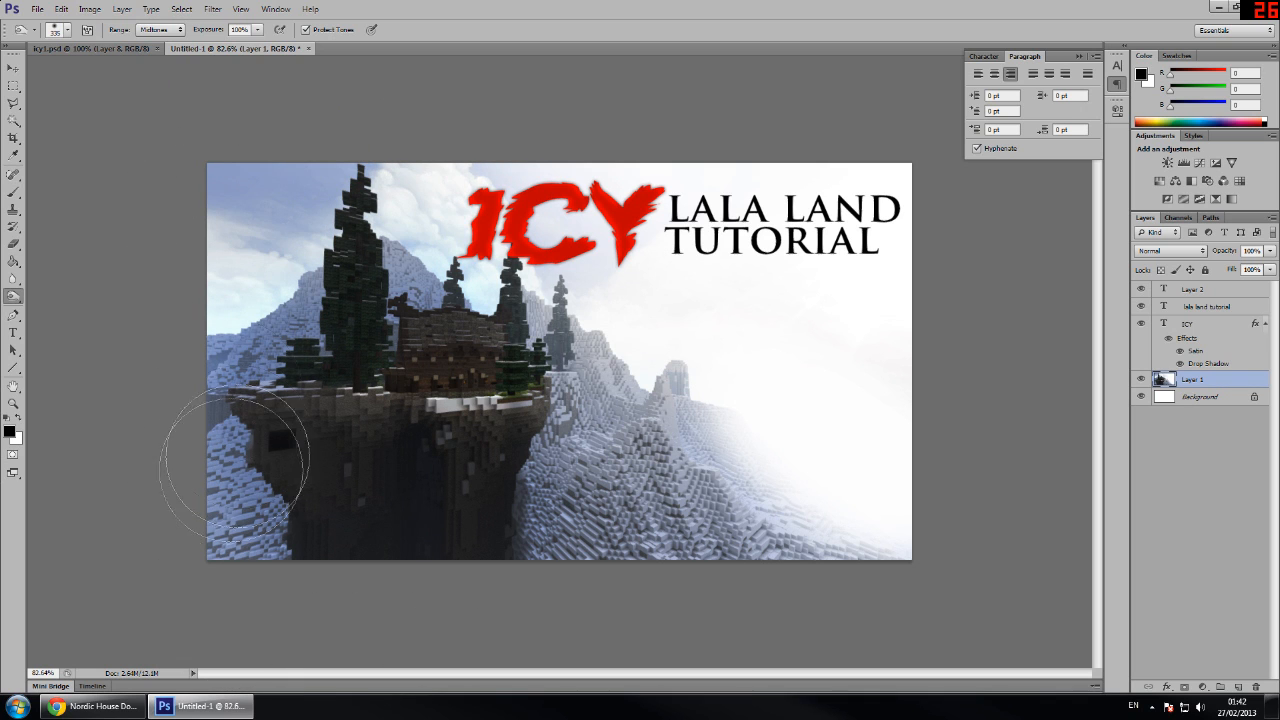
pyautogui.moveTo(417, 584)
pyautogui.mouseDown()
pyautogui.moveTo(366, 528)
pyautogui.moveTo(403, 622)
pyautogui.mouseUp()
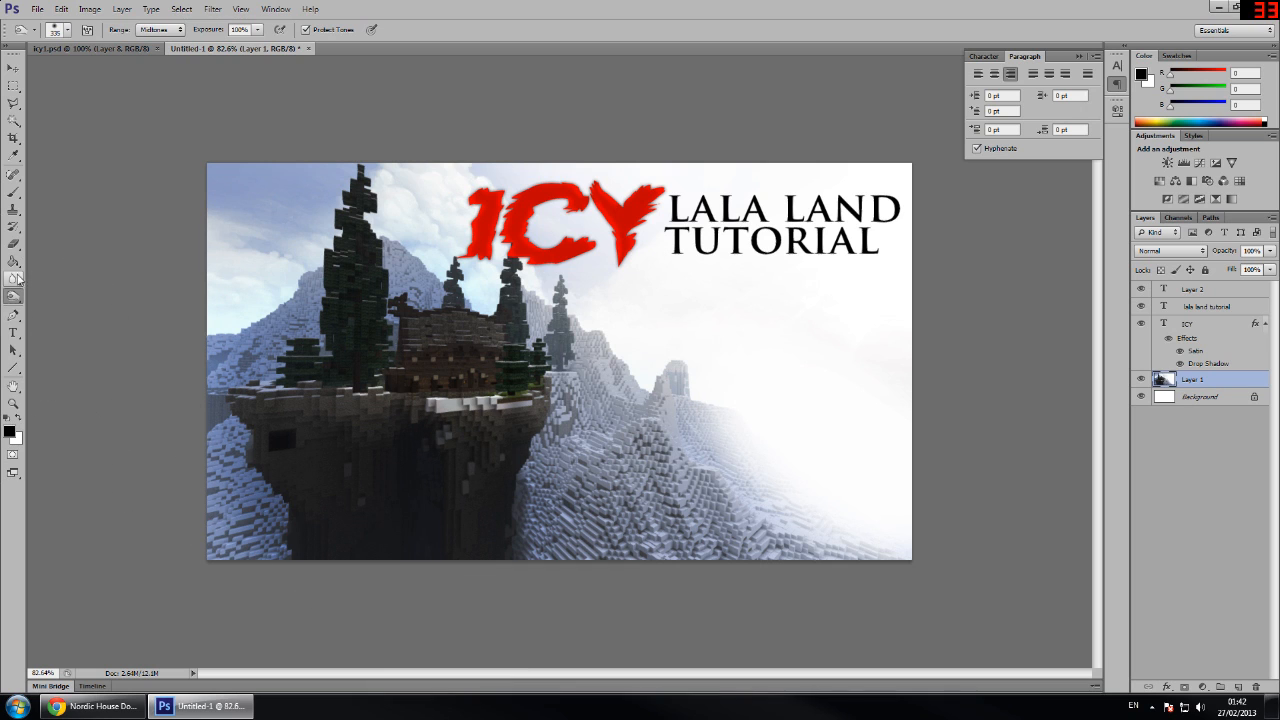
# Step: Desaturate the blue tint of the snowy mountains and left sky on Layer 1 with the Sponge tool at 100% flow
pyautogui.click(14, 295)
pyautogui.click(60, 323)
pyautogui.moveTo(237, 524); pyautogui.dragTo(184, 523)
pyautogui.moveTo(237, 522)
pyautogui.mouseDown()
pyautogui.moveTo(201, 383)
pyautogui.moveTo(294, 318)
pyautogui.moveTo(186, 243)
pyautogui.moveTo(177, 320)
pyautogui.mouseUp()
pyautogui.moveTo(524, 538)
pyautogui.mouseDown()
pyautogui.moveTo(498, 483)
pyautogui.moveTo(395, 445)
pyautogui.moveTo(356, 517)
pyautogui.moveTo(288, 518)
pyautogui.mouseUp()
pyautogui.scroll(-5, 655, 397)
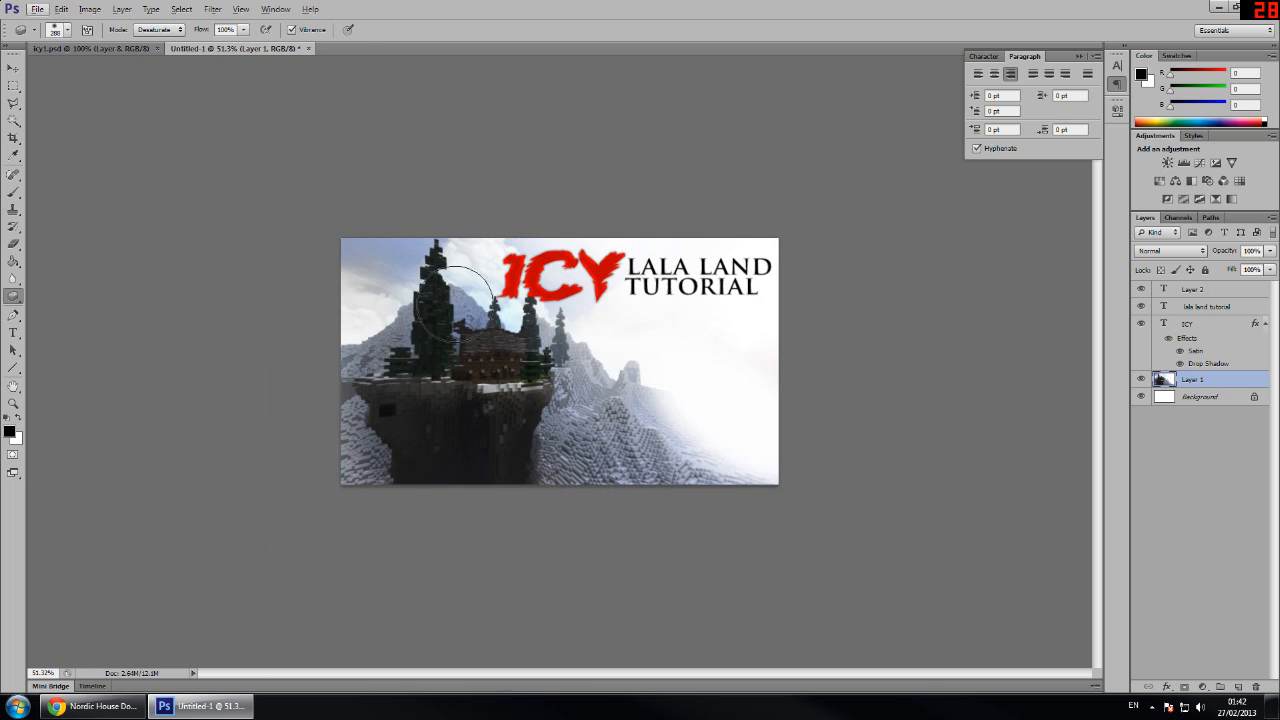
pyautogui.scroll(6, 455, 304)
pyautogui.moveTo(435, 272); pyautogui.dragTo(386, 270)
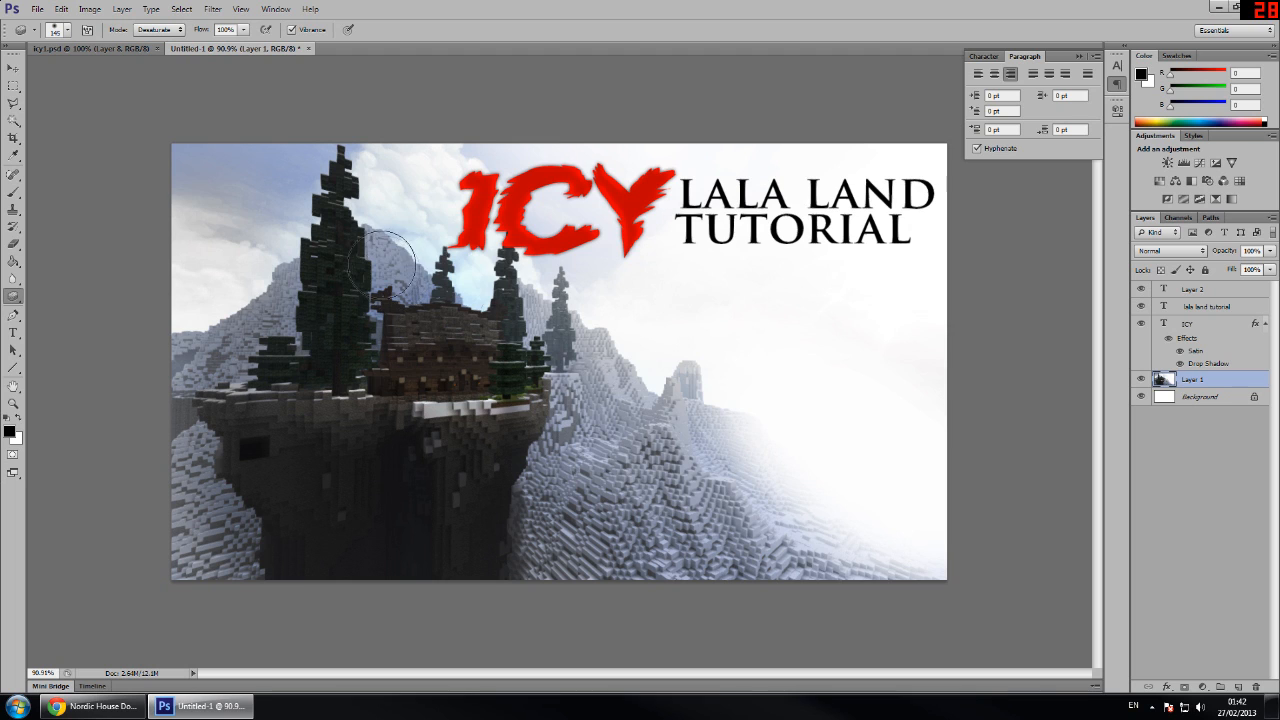
pyautogui.scroll(-3, 676, 417)
pyautogui.scroll(2, 676, 417)
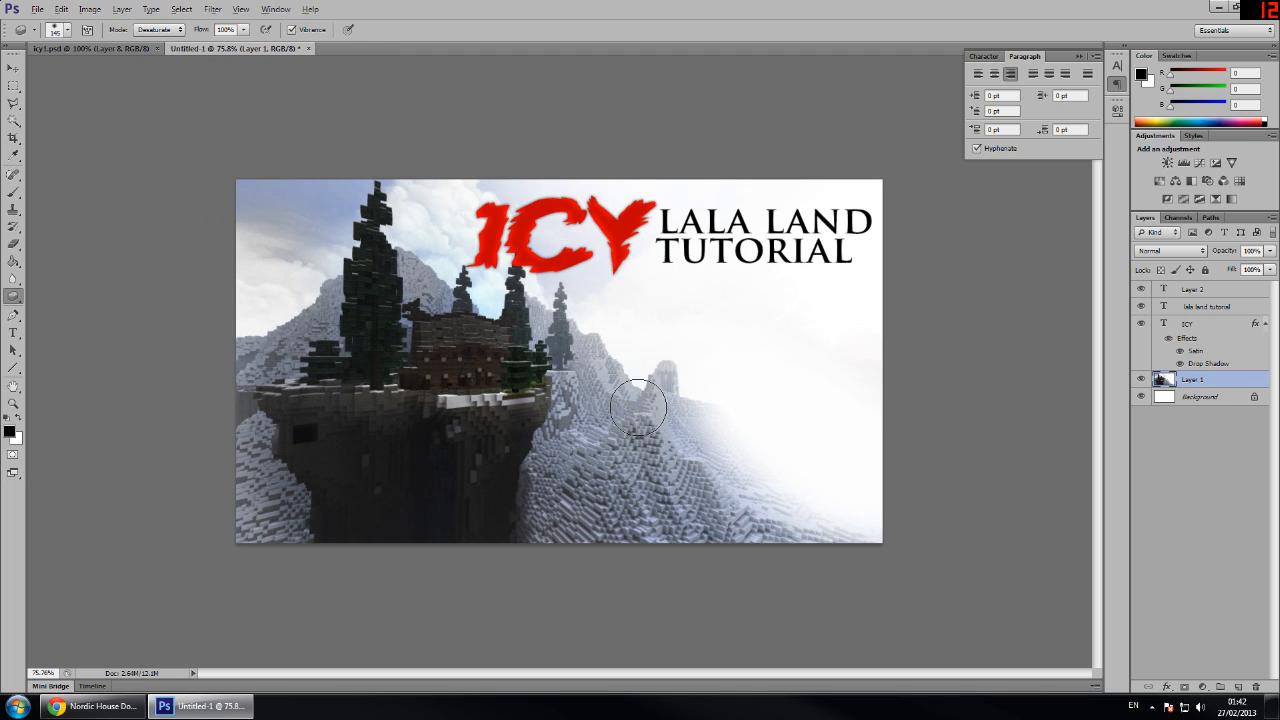
# Step: Add a Color Balance adjustment layer above Layer 2 and set its Shadows to -10 cyan–red and -11 magenta–green
pyautogui.click(1229, 291)
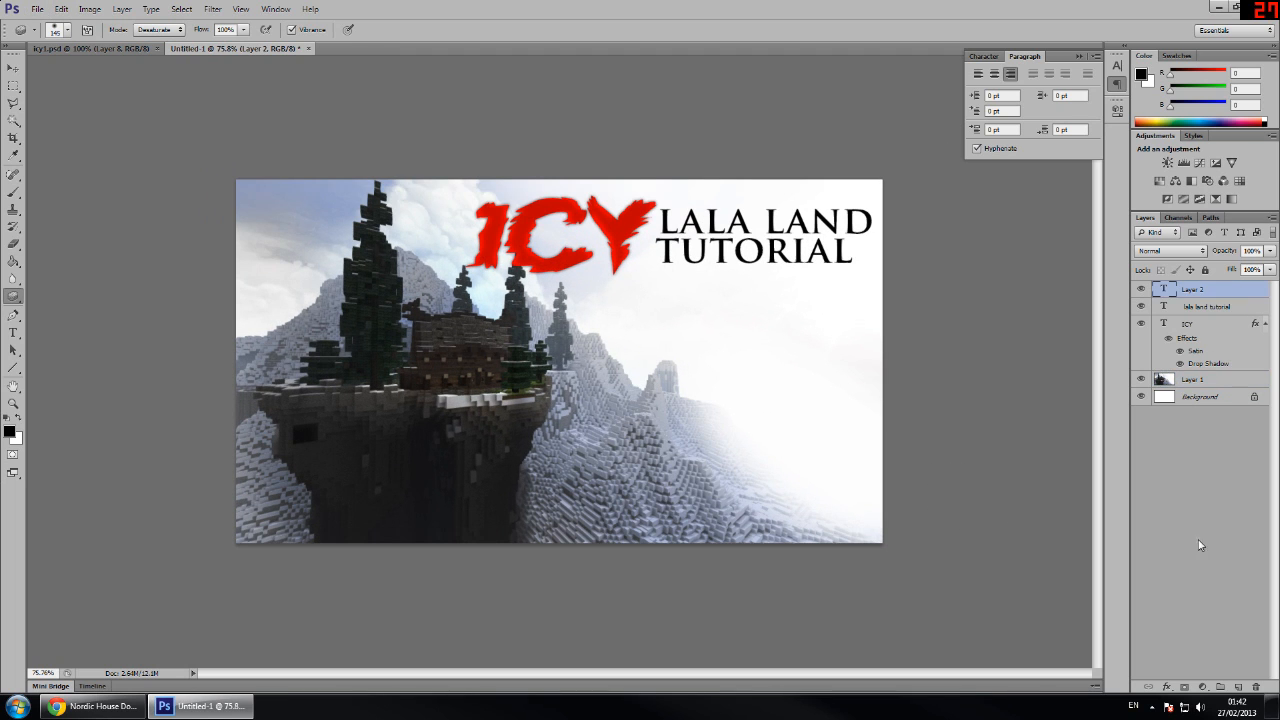
pyautogui.click(1202, 688)
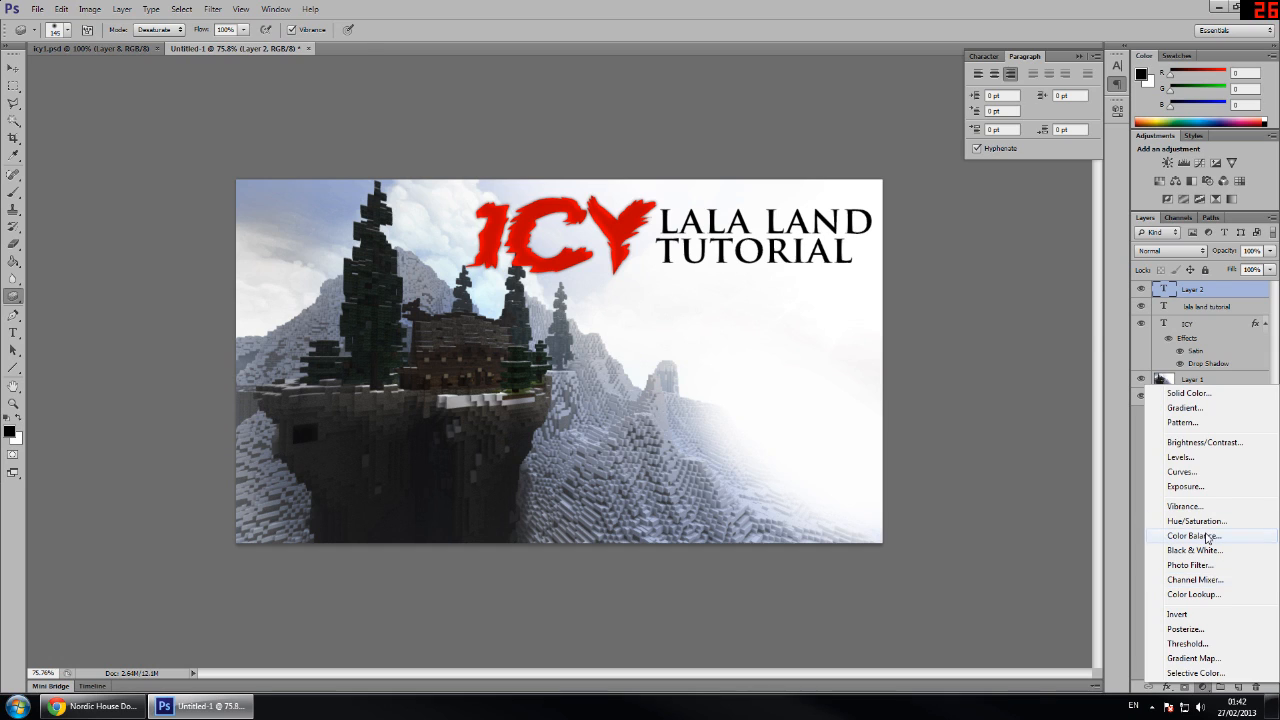
pyautogui.click(1208, 531)
pyautogui.click(995, 145)
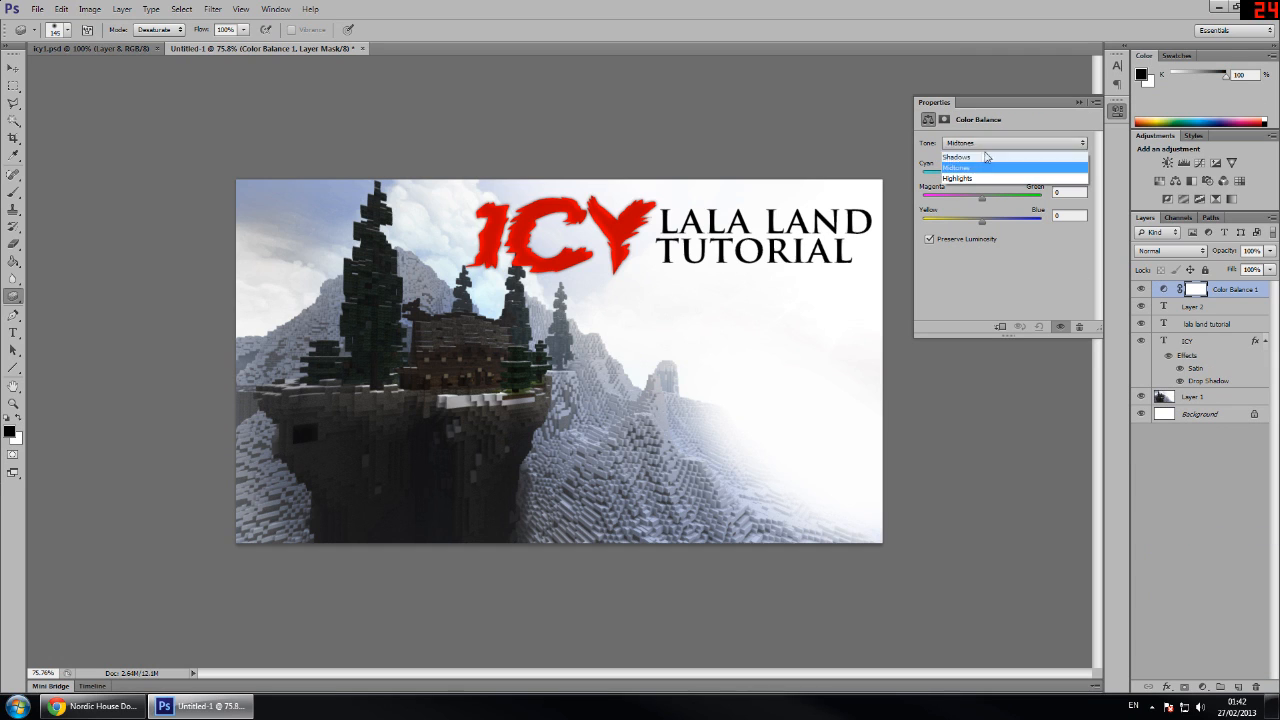
pyautogui.click(978, 157)
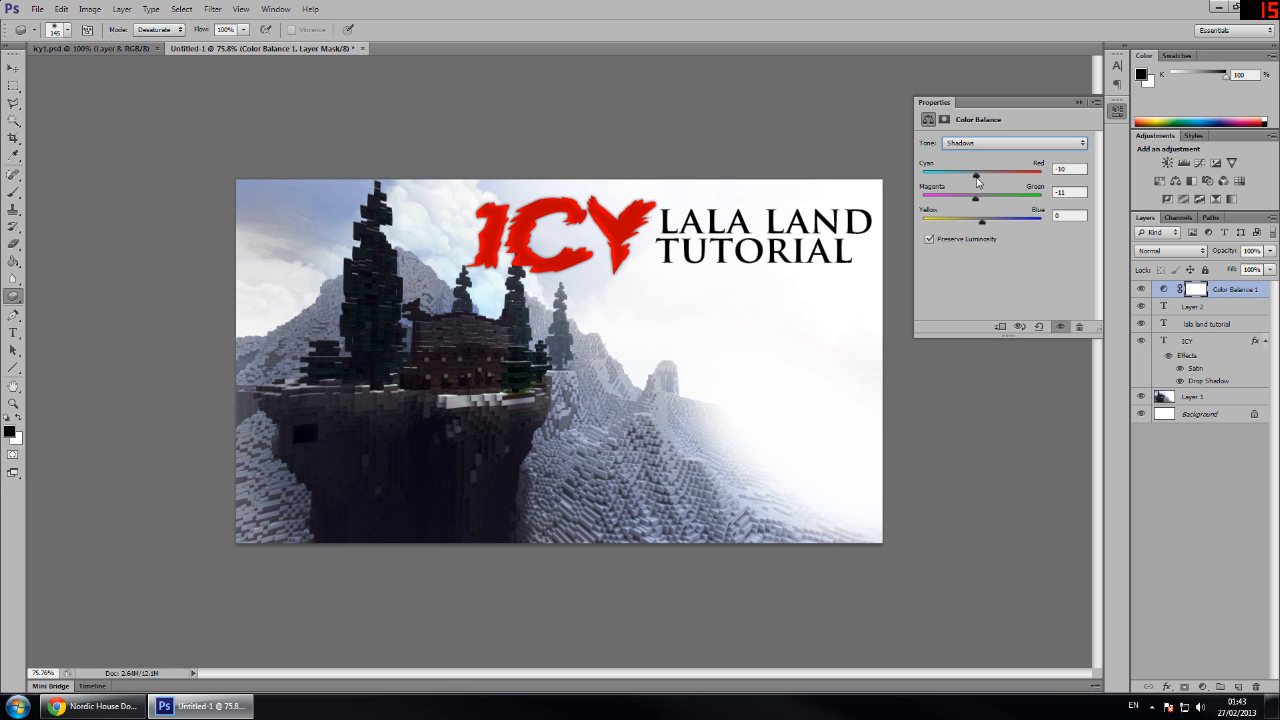
# Step: Warm the Highlights of the Color Balance adjustment with cyan–red at +11 and yellow–blue at -18
pyautogui.click(992, 144)
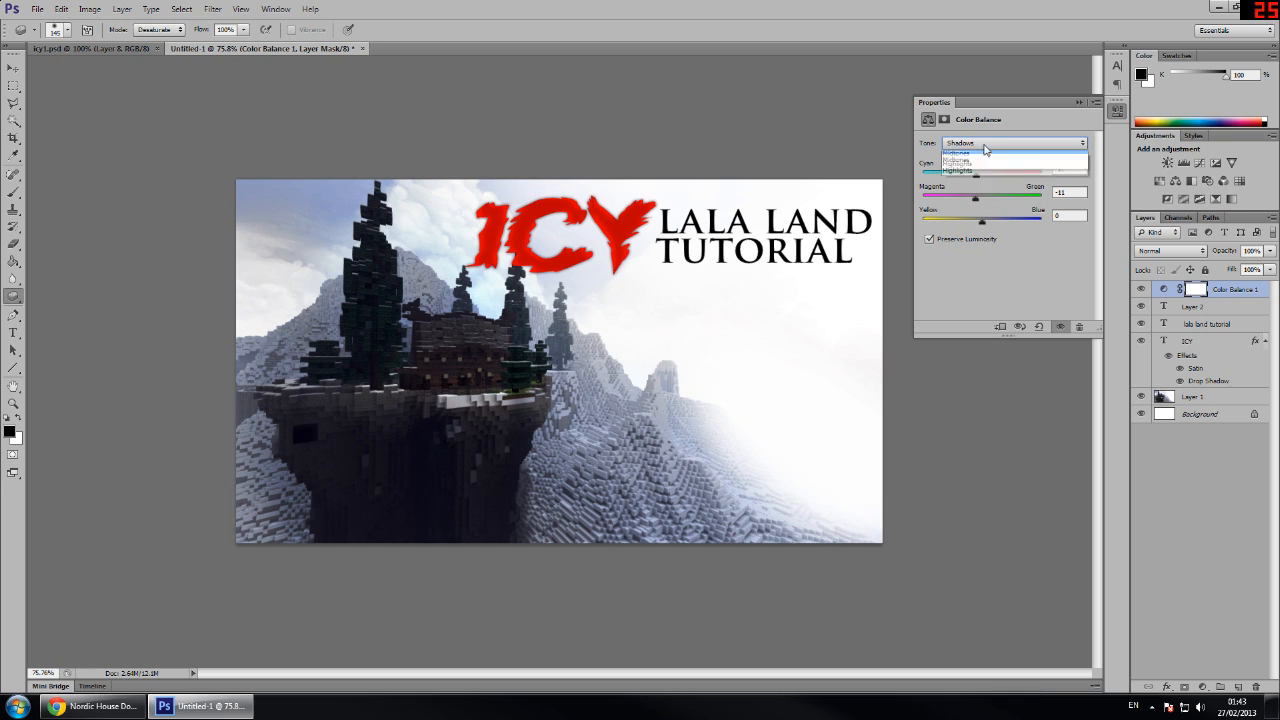
pyautogui.click(975, 179)
pyautogui.moveTo(982, 222); pyautogui.dragTo(977, 224)
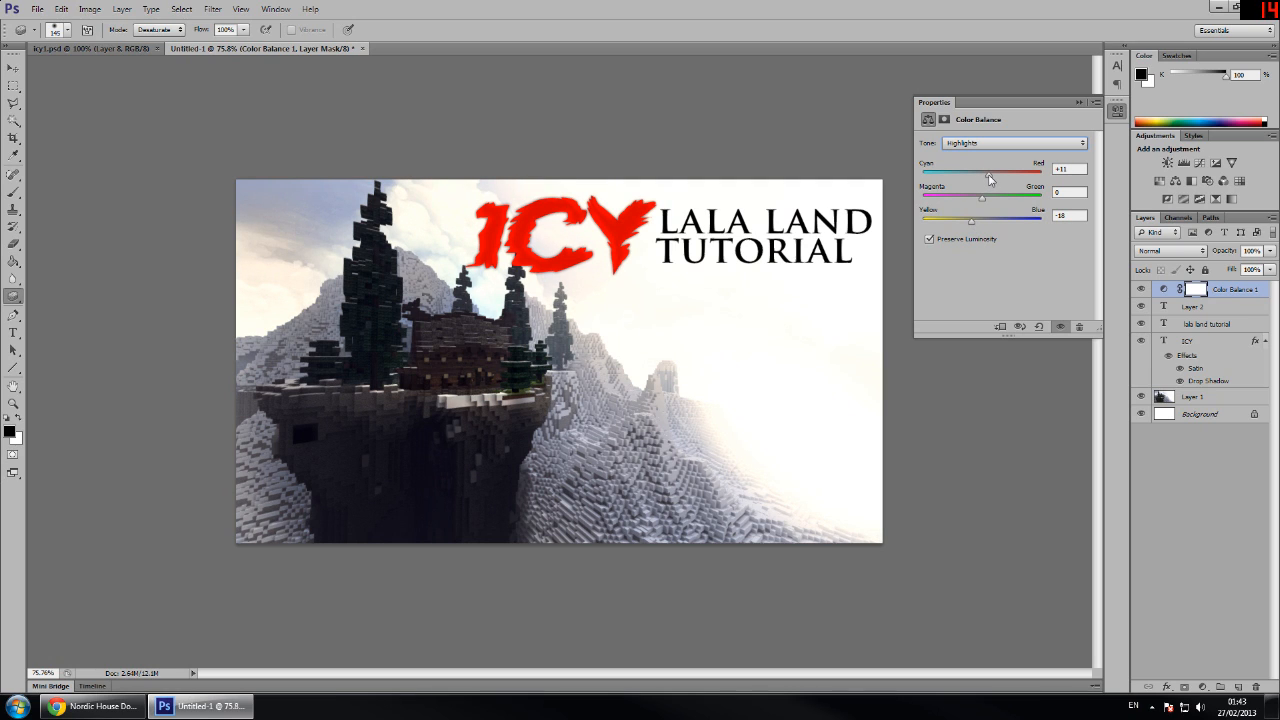
pyautogui.moveTo(980, 203); pyautogui.dragTo(980, 206)
# Step: Adjust the magenta–green balance of the Midtones in the Color Balance adjustment and check the whole image
pyautogui.click(978, 143)
pyautogui.click(980, 167)
pyautogui.moveTo(975, 203); pyautogui.dragTo(986, 205)
pyautogui.click(1078, 104)
pyautogui.scroll(-4, 600, 351)
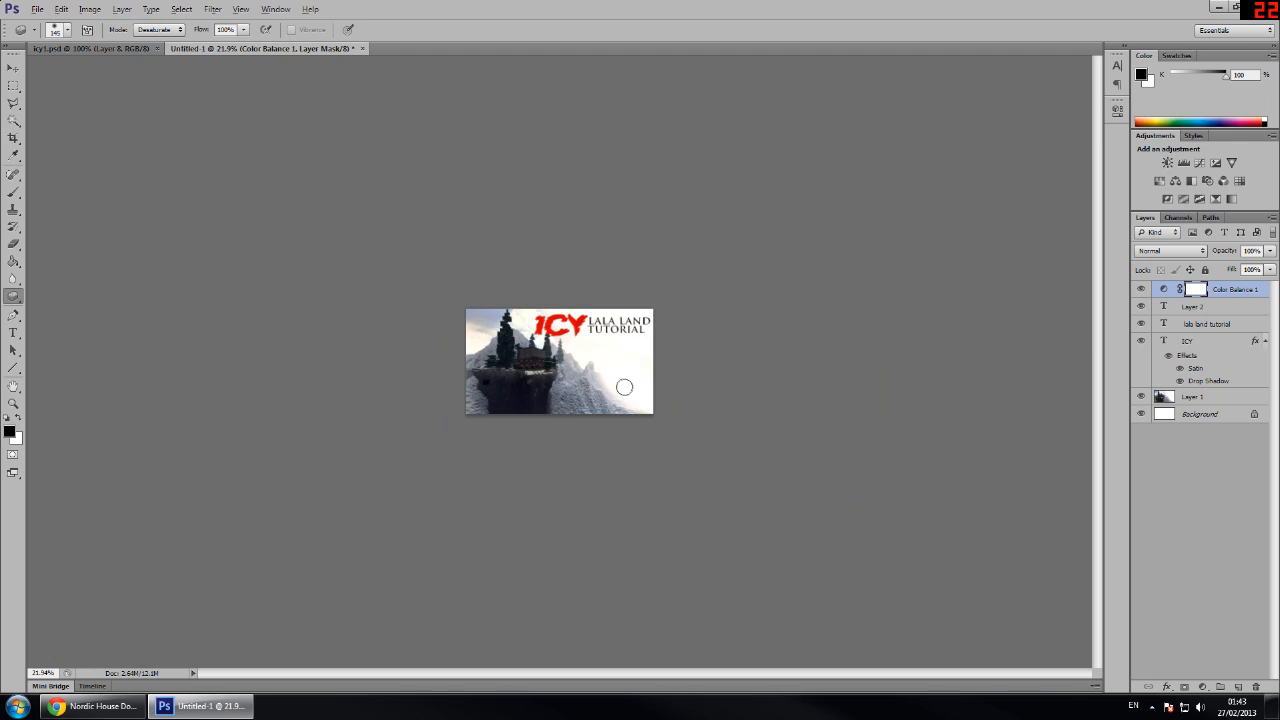
pyautogui.scroll(5, 630, 394)
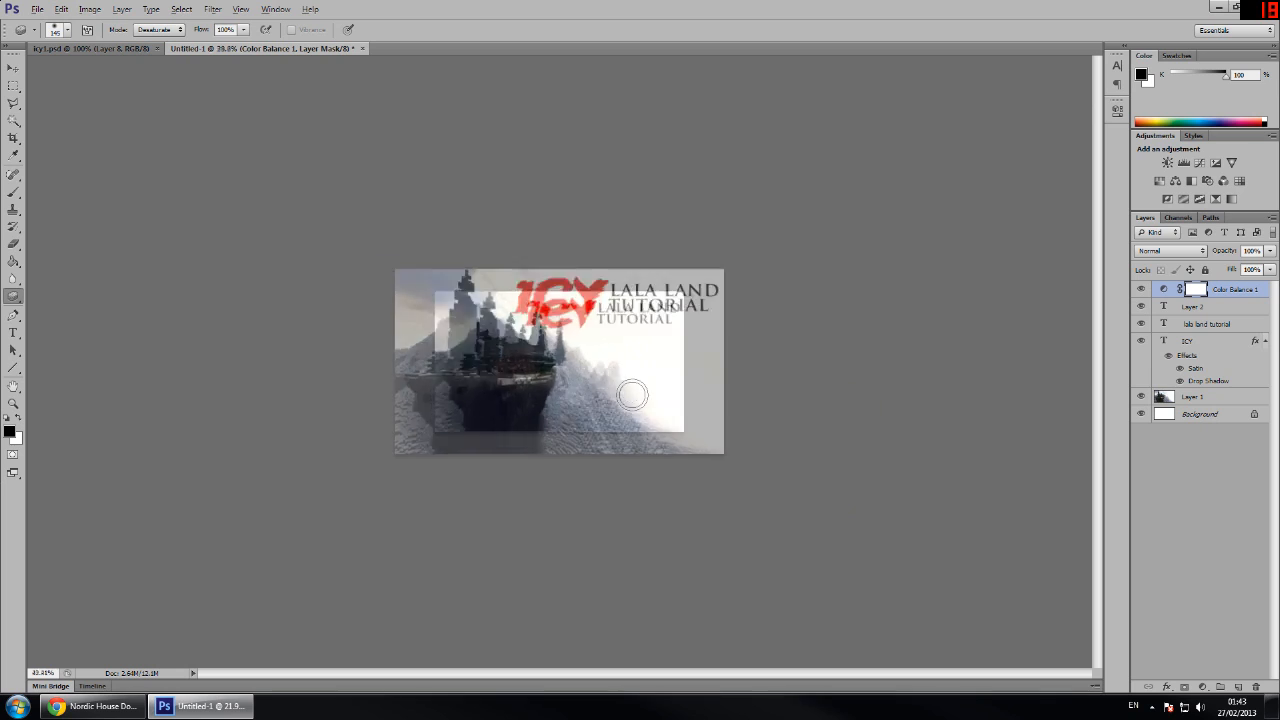
pyautogui.scroll(-2, 633, 401)
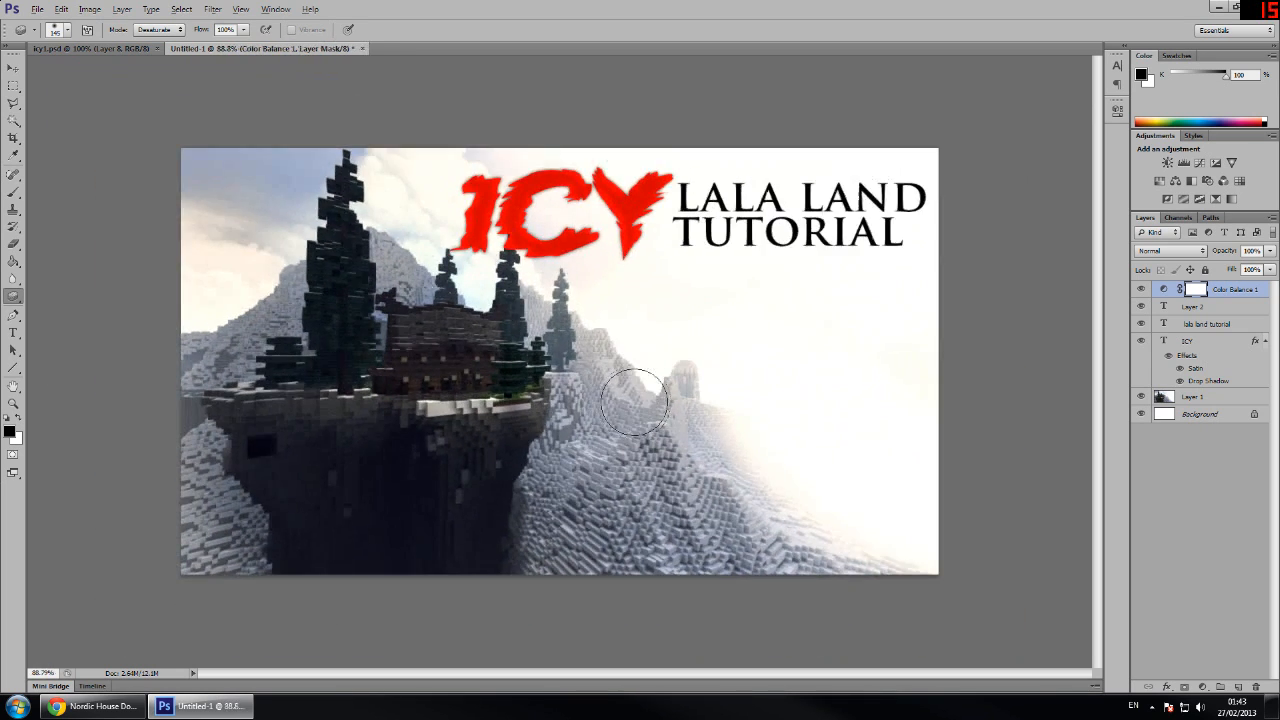